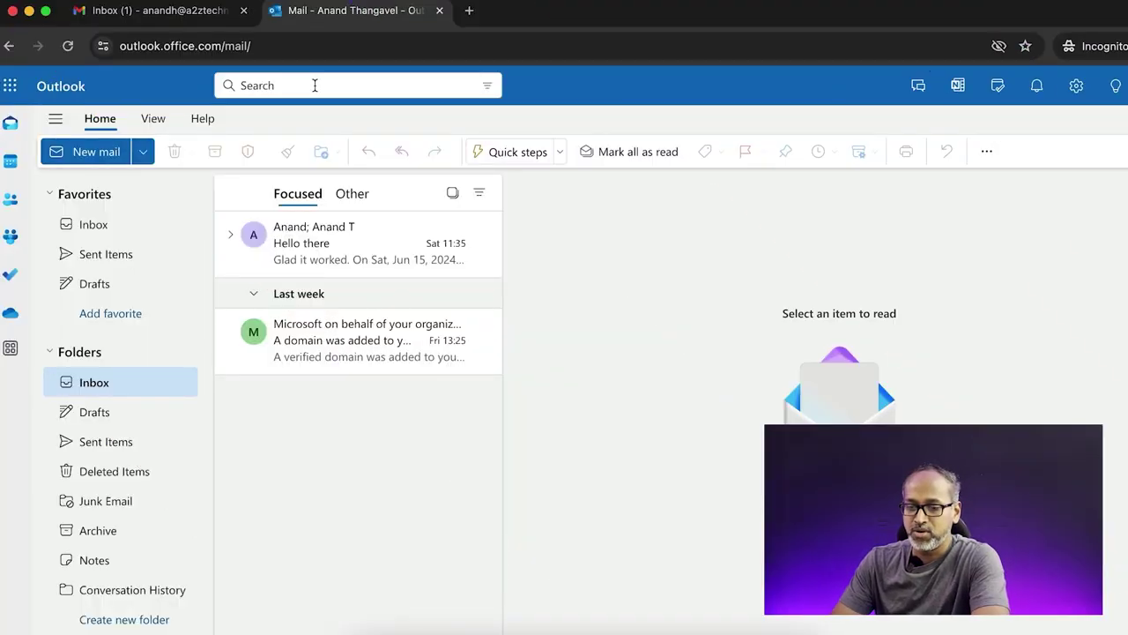
# - Check the Gmail and Outlook inboxes in Chrome, ending on Gmail
pyautogui.click(189, 13)
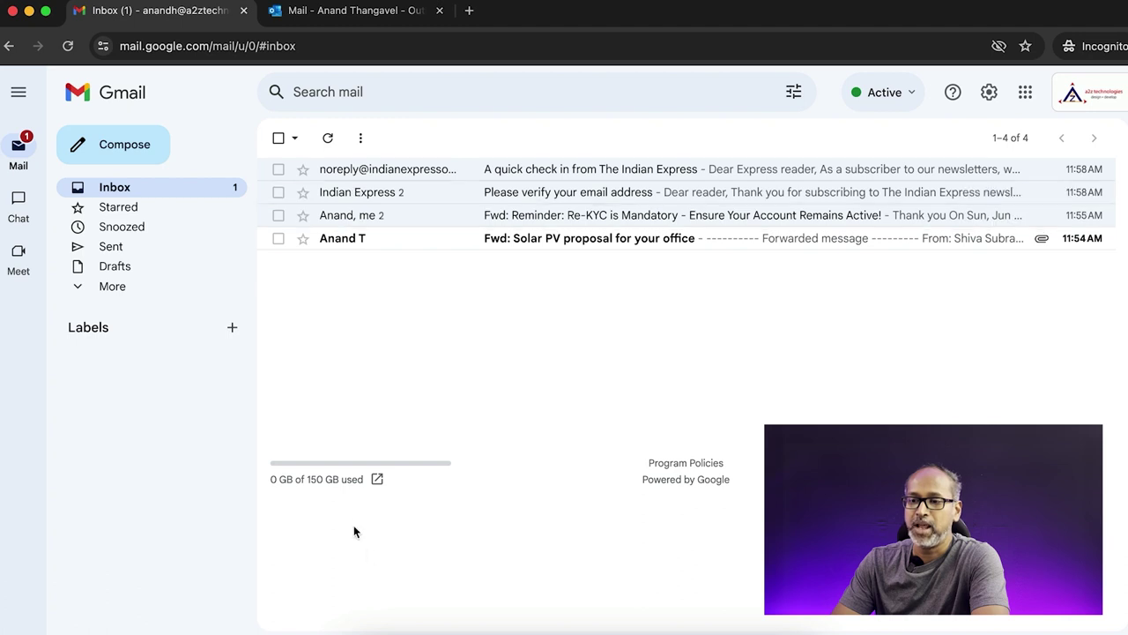
pyautogui.click(355, 15)
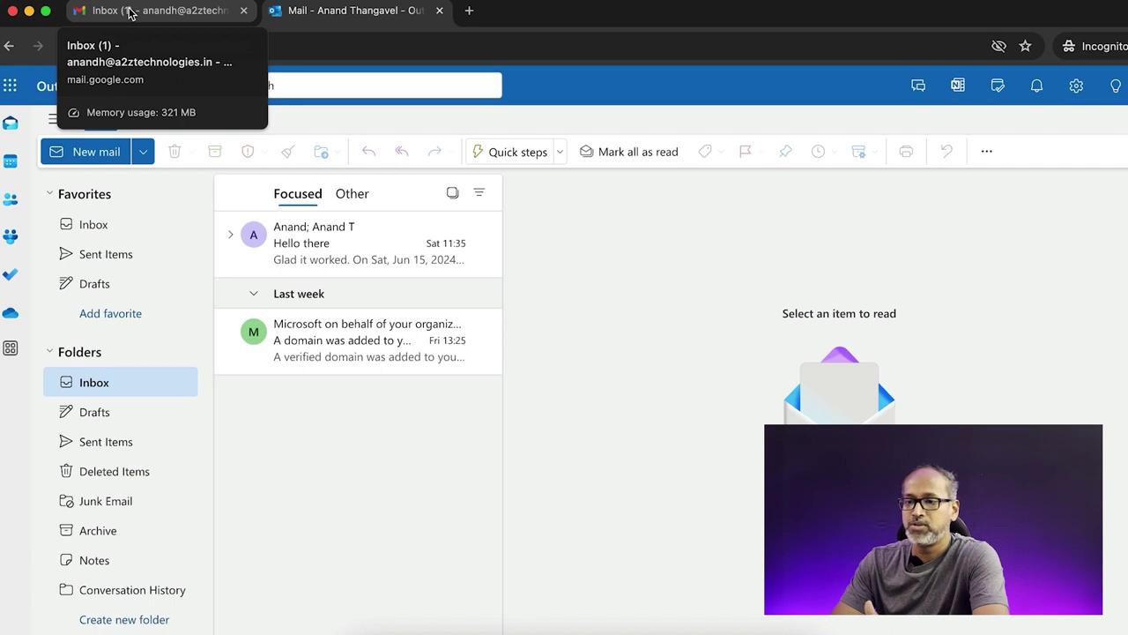
pyautogui.click(128, 12)
# - Search the web for thunderbird and request the macOS installer from its download page
pyautogui.click(469, 10)
pyautogui.write('thunderbird')
pyautogui.press('Return')
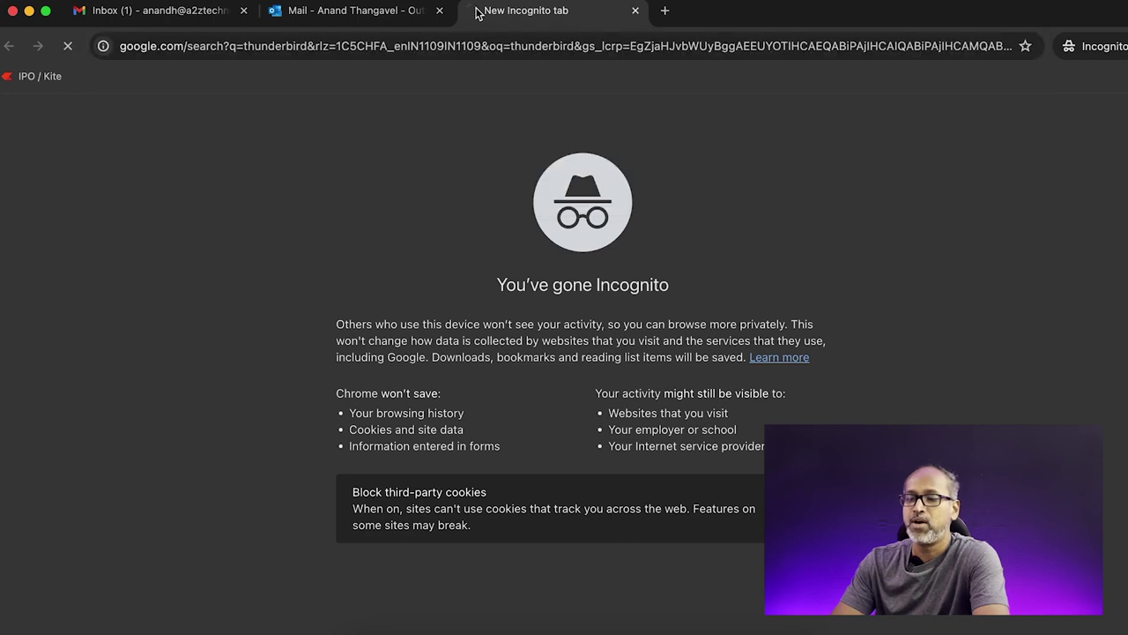
pyautogui.click(206, 325)
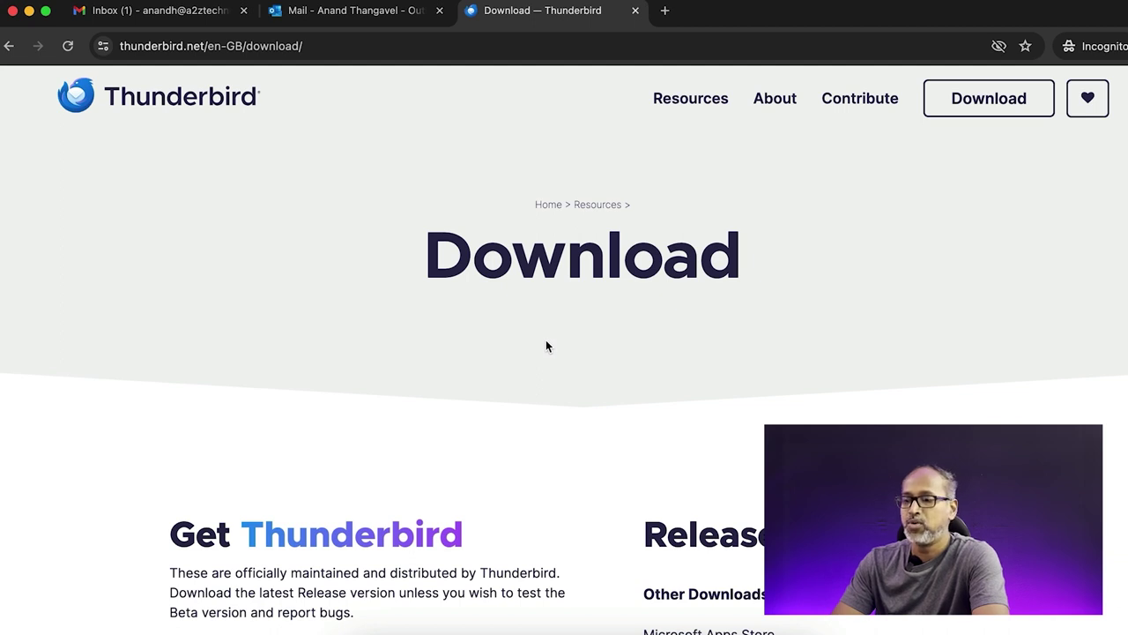
pyautogui.scroll(-5, 605, 322)
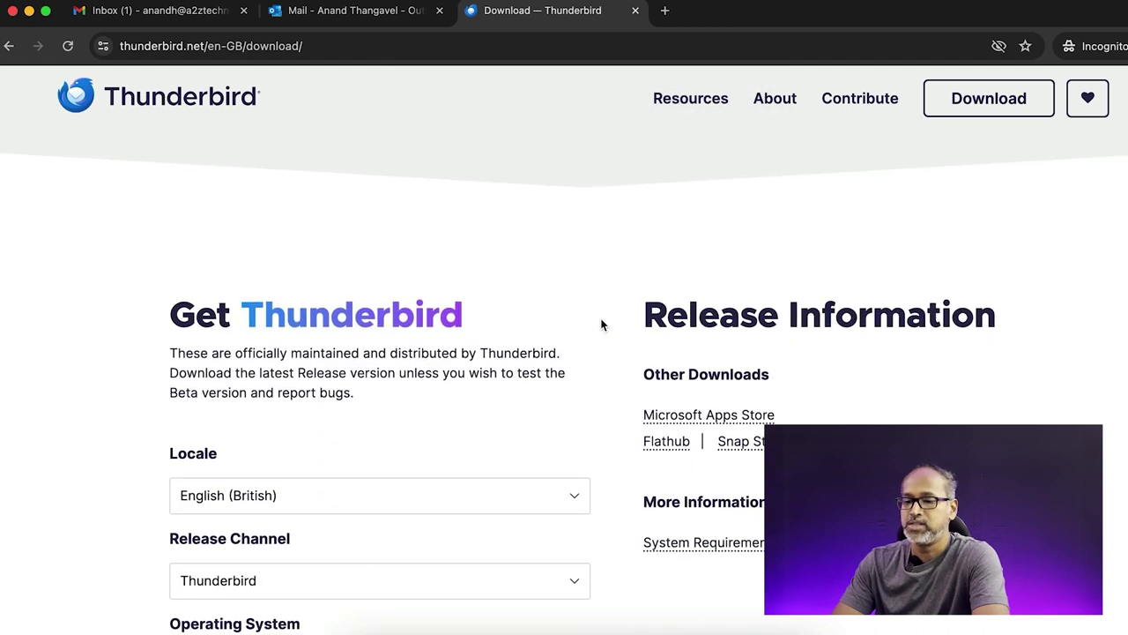
pyautogui.click(377, 617)
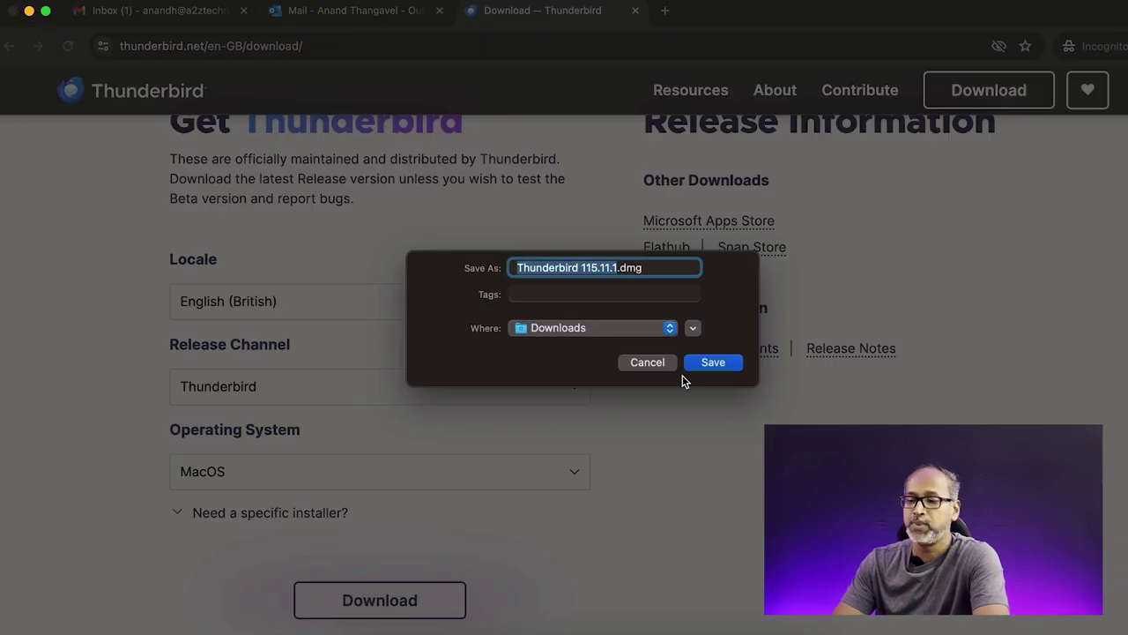
# - Save Thunderbird 115.11.1.dmg to Downloads, open it and copy Thunderbird into Applications
pyautogui.click(708, 365)
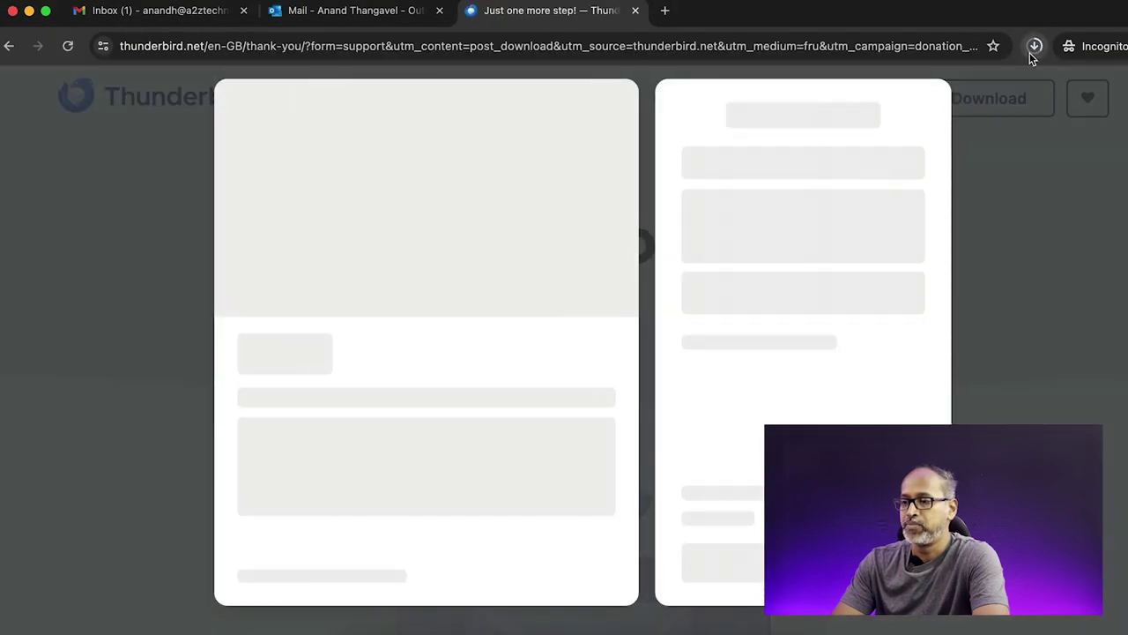
pyautogui.click(1033, 48)
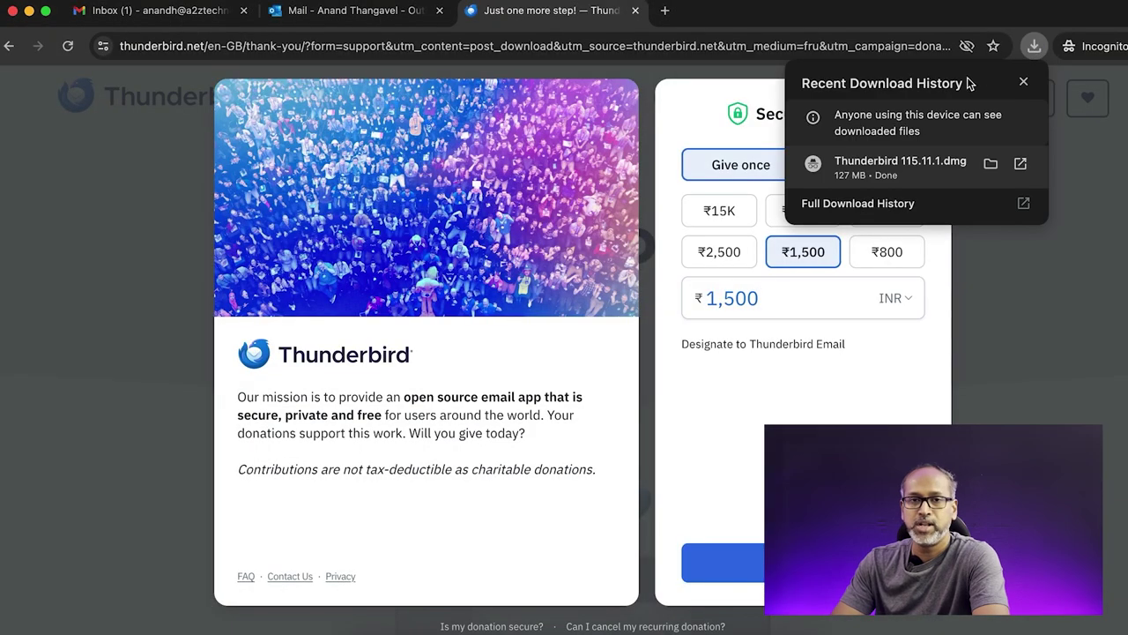
pyautogui.click(988, 165)
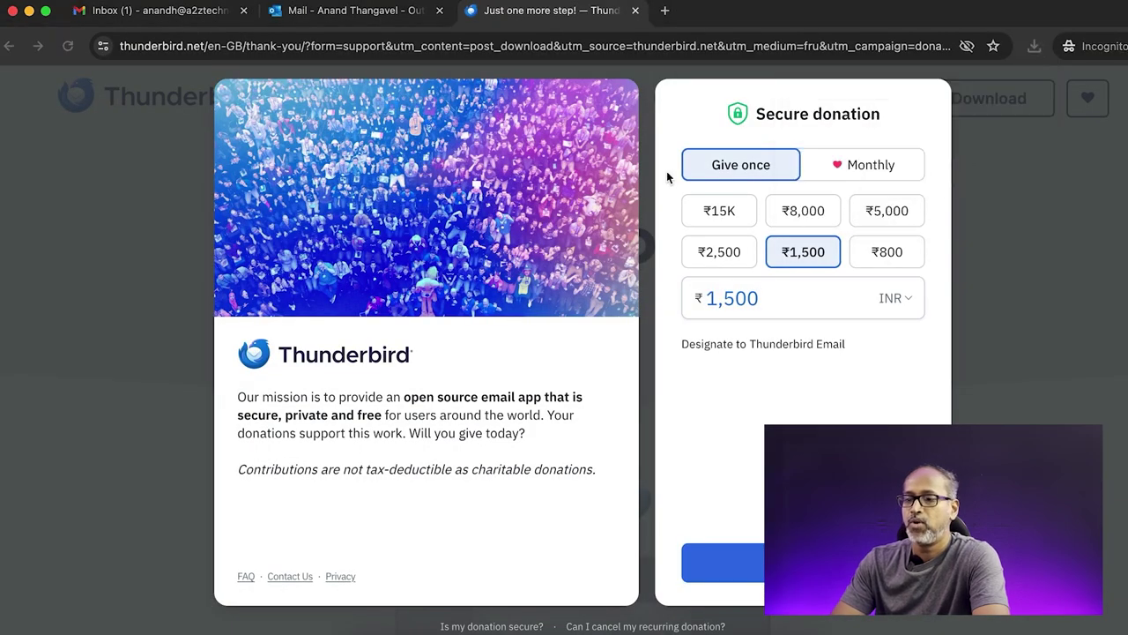
pyautogui.doubleClick(361, 220)
pyautogui.moveTo(227, 253); pyautogui.dragTo(375, 231)
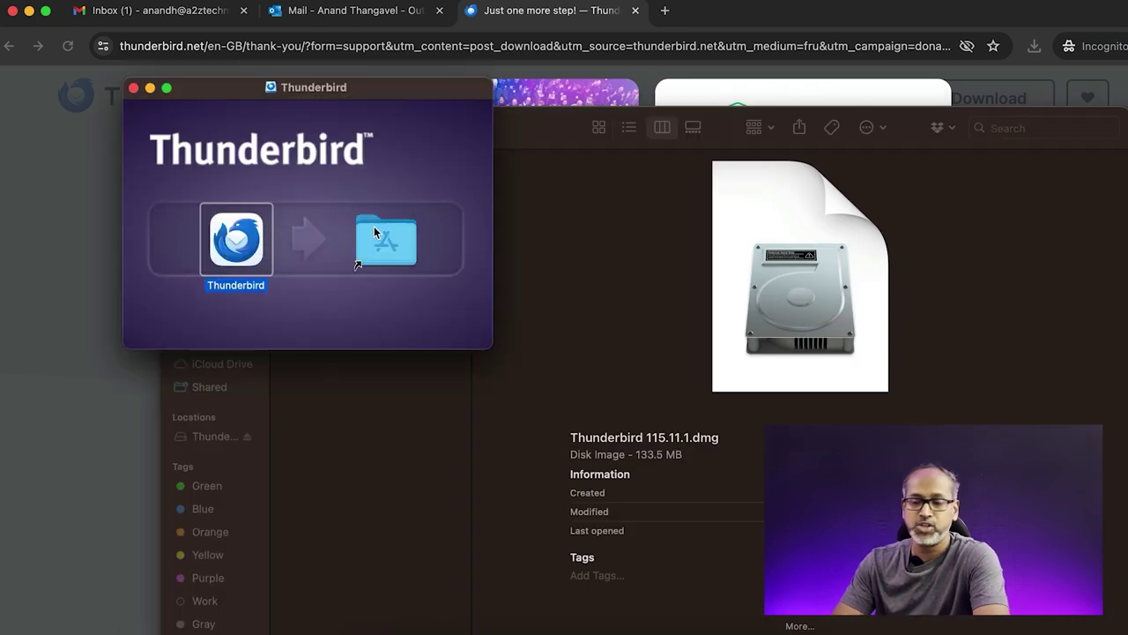
# - Close the Thunderbird installer and Downloads Finder windows
pyautogui.click(134, 90)
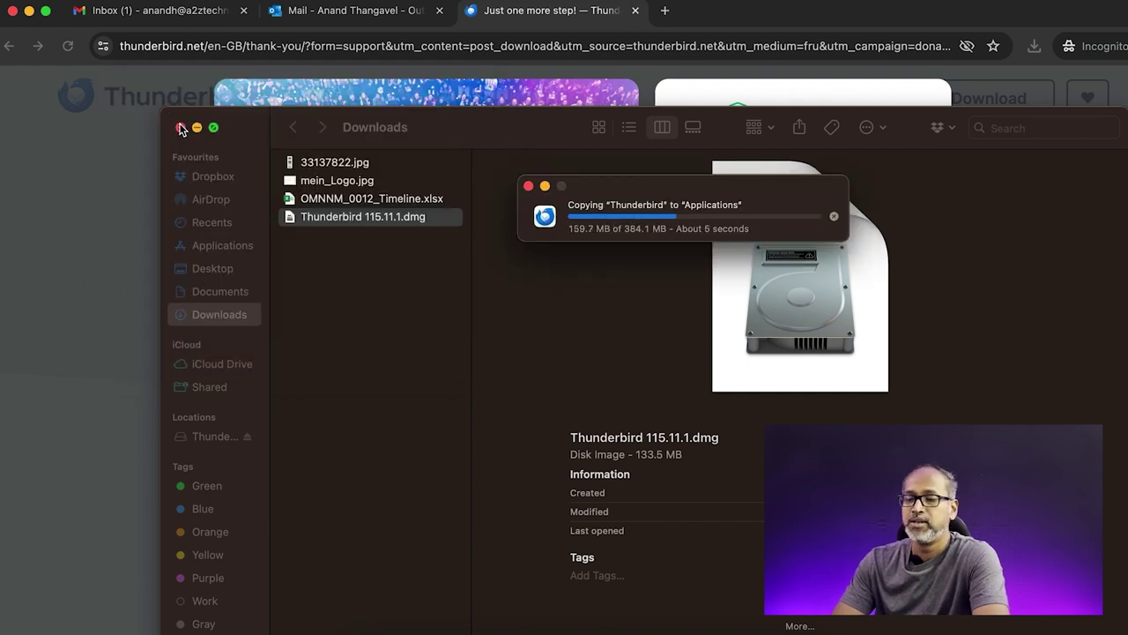
pyautogui.click(180, 126)
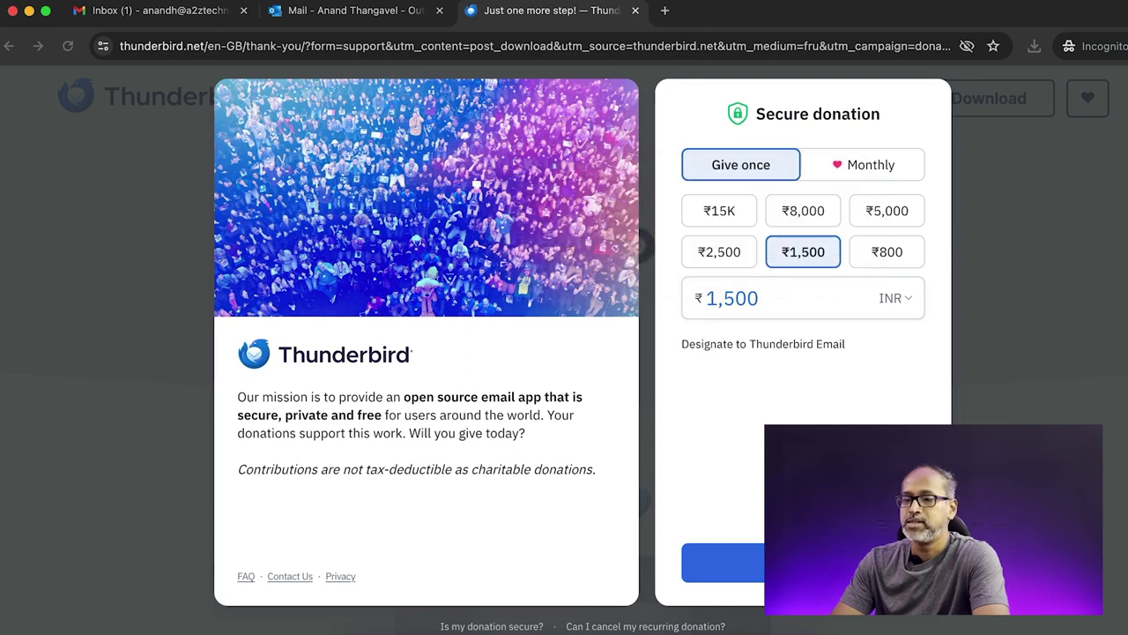
pyautogui.press('super+space')
# - Launch Thunderbird from Spotlight, approve opening the downloaded app, and refuse contacts access
pyautogui.write('thunder')
pyautogui.click(395, 182)
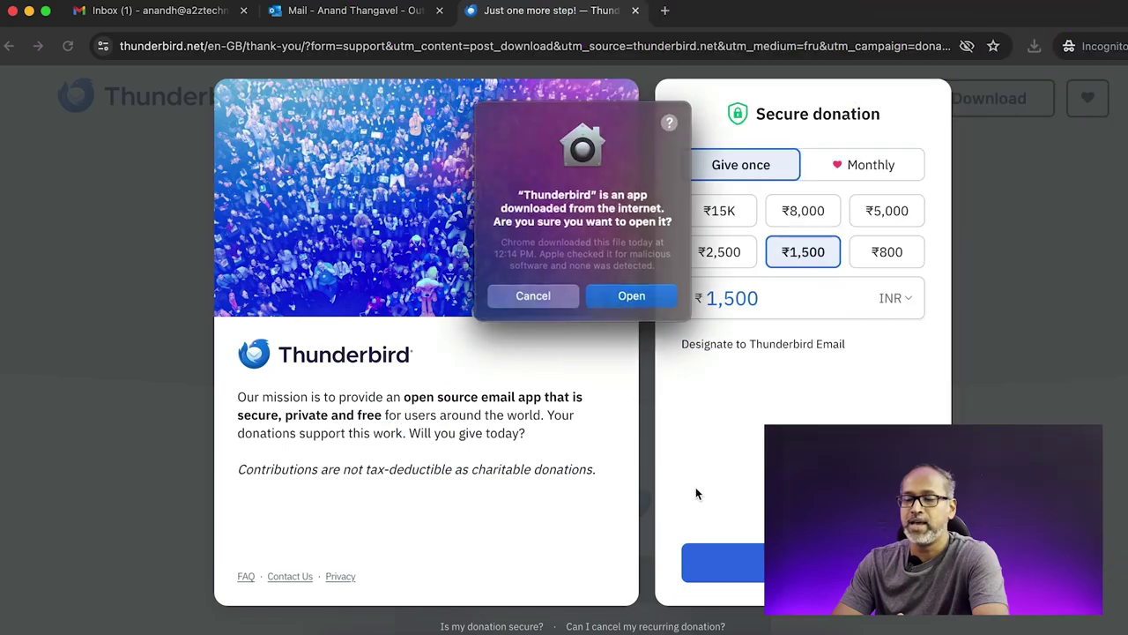
pyautogui.click(638, 303)
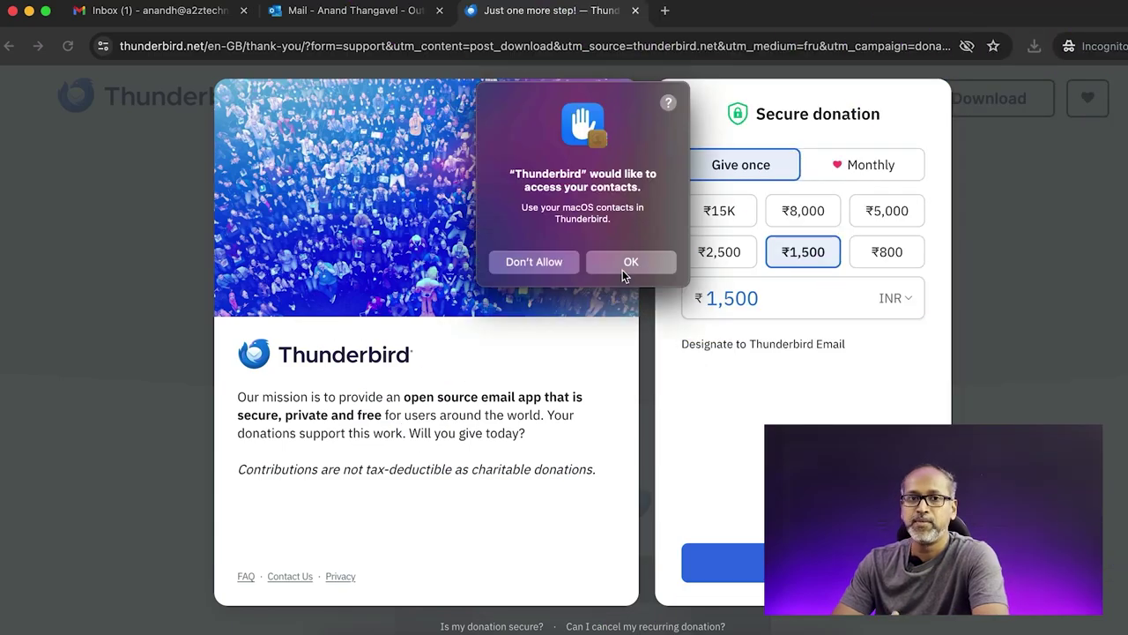
pyautogui.click(534, 262)
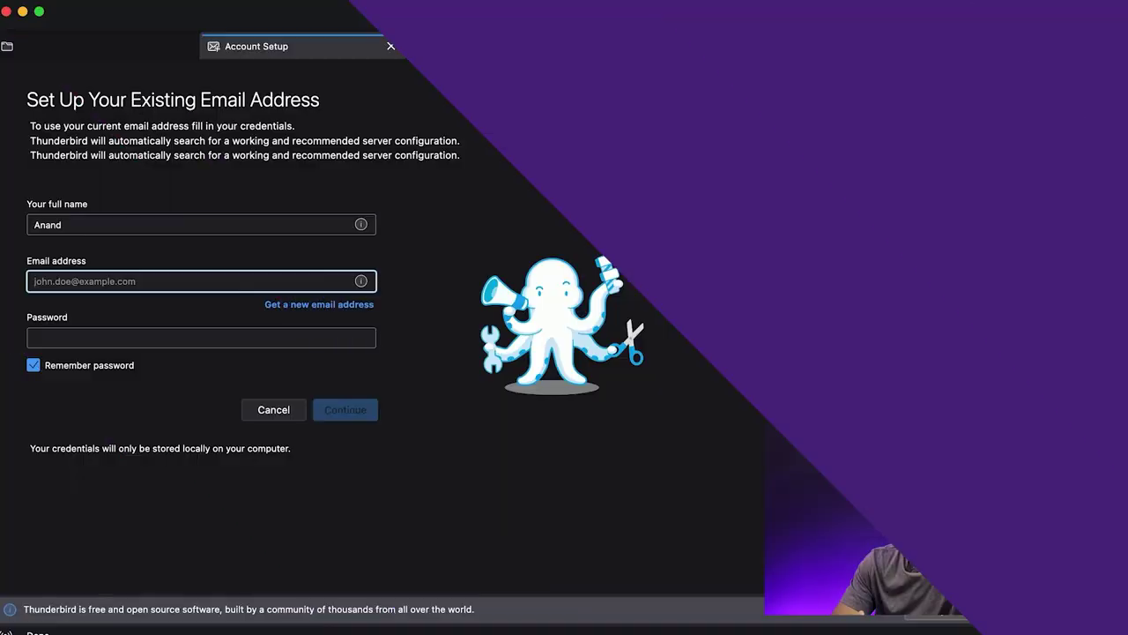
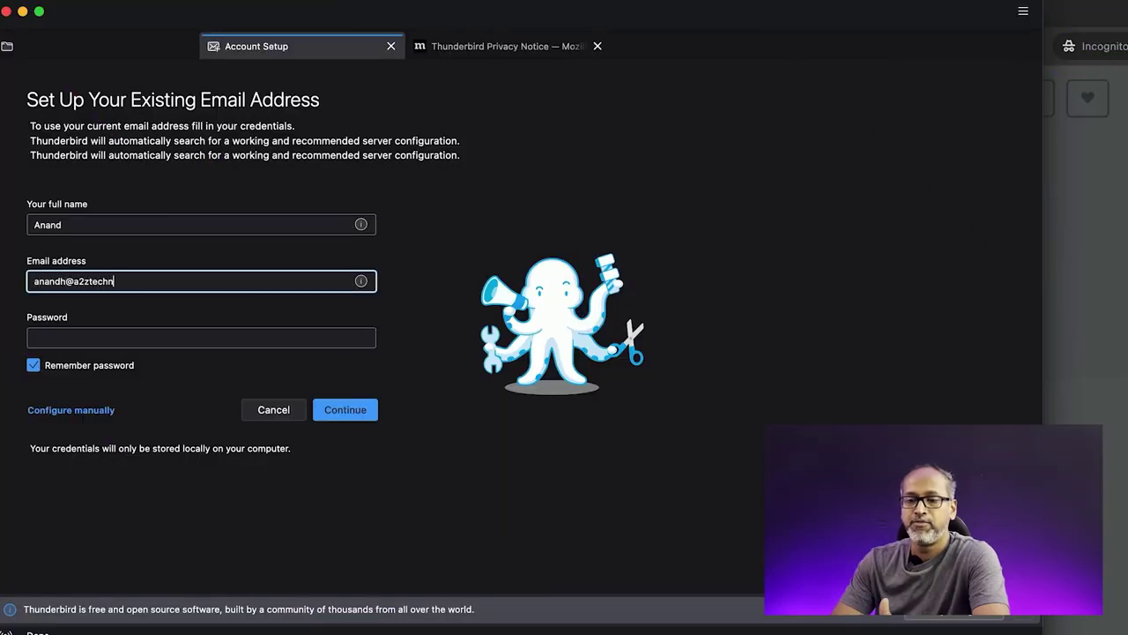
# - Enter the account's email address and password and look up its office365 IMAP configuration
pyautogui.press('Tab')
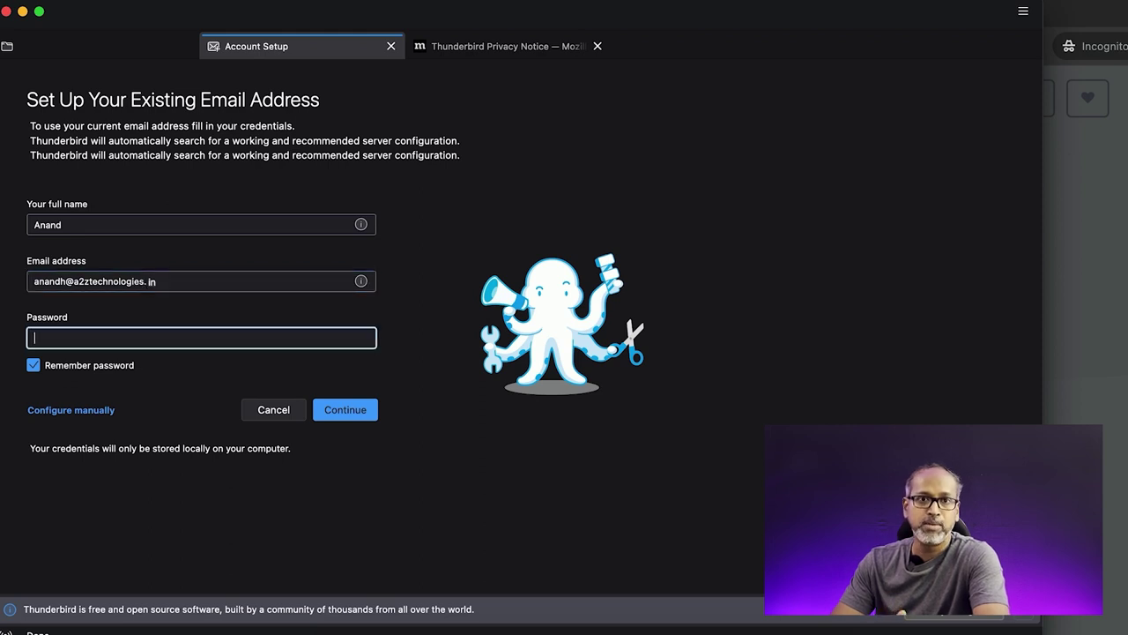
pyautogui.write('•')
pyautogui.click(329, 415)
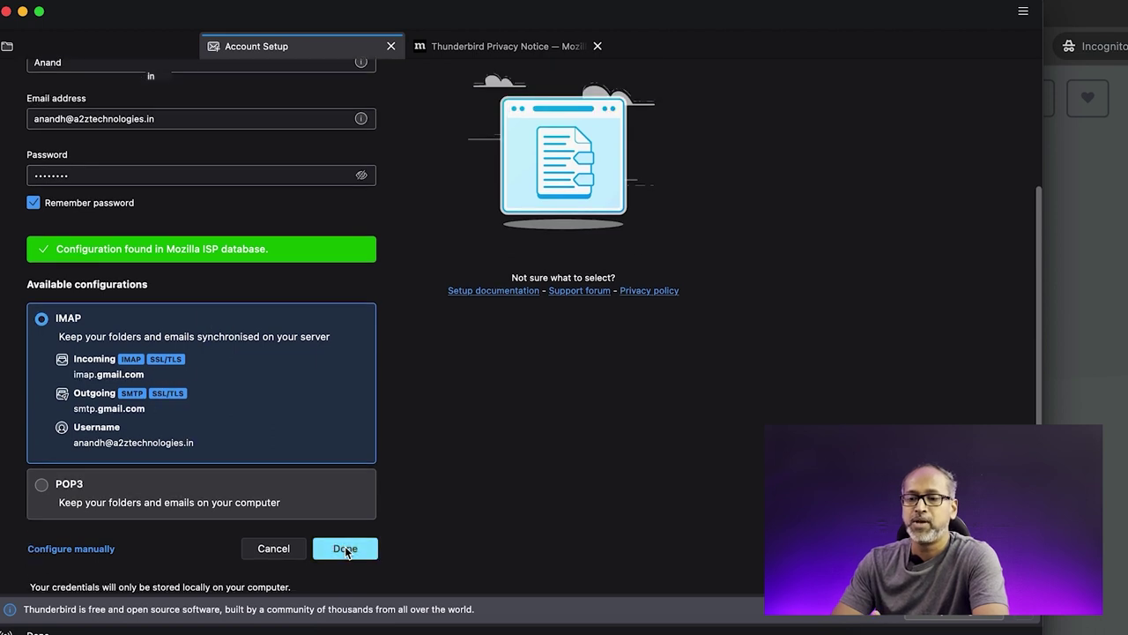
# - Accept the IMAP configuration, sign in through Google and allow Thunderbird access
pyautogui.click(345, 549)
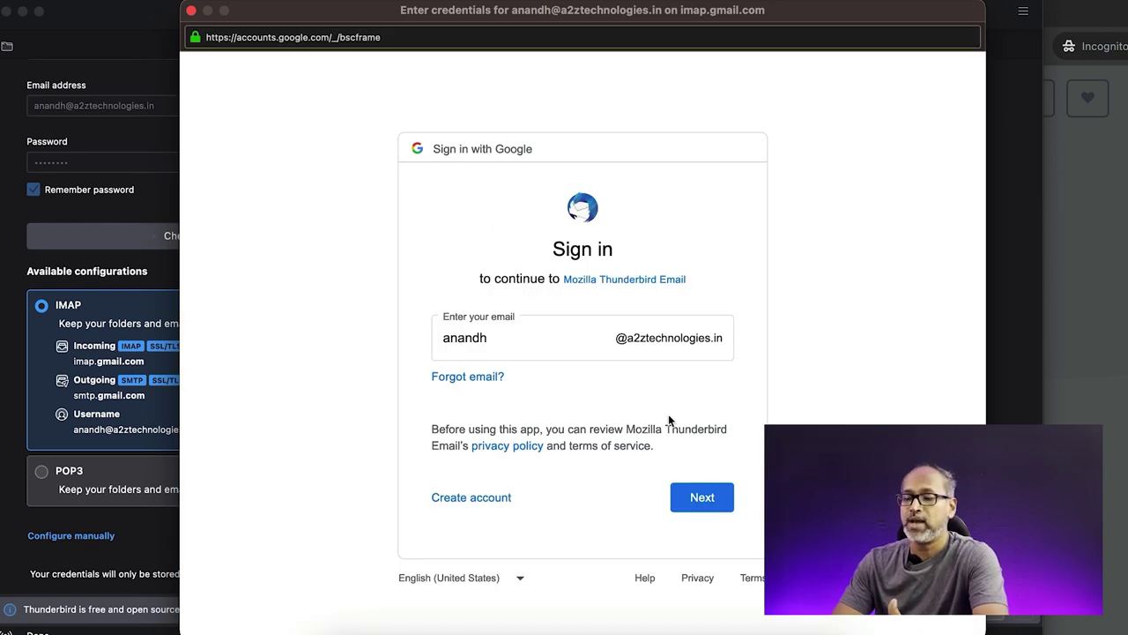
pyautogui.click(697, 501)
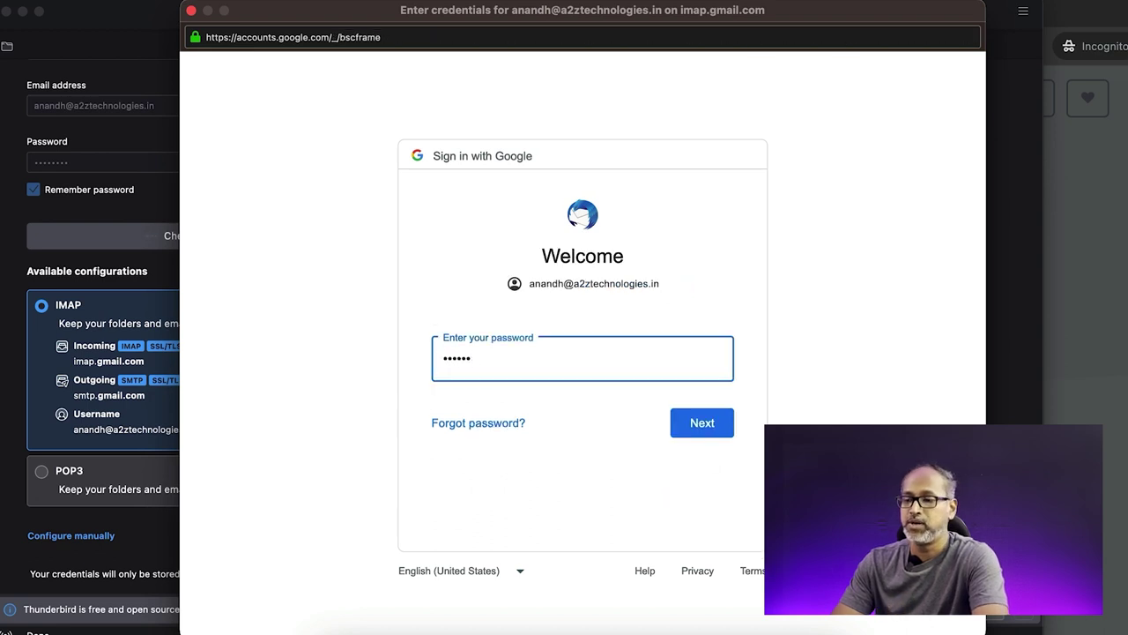
pyautogui.click(703, 425)
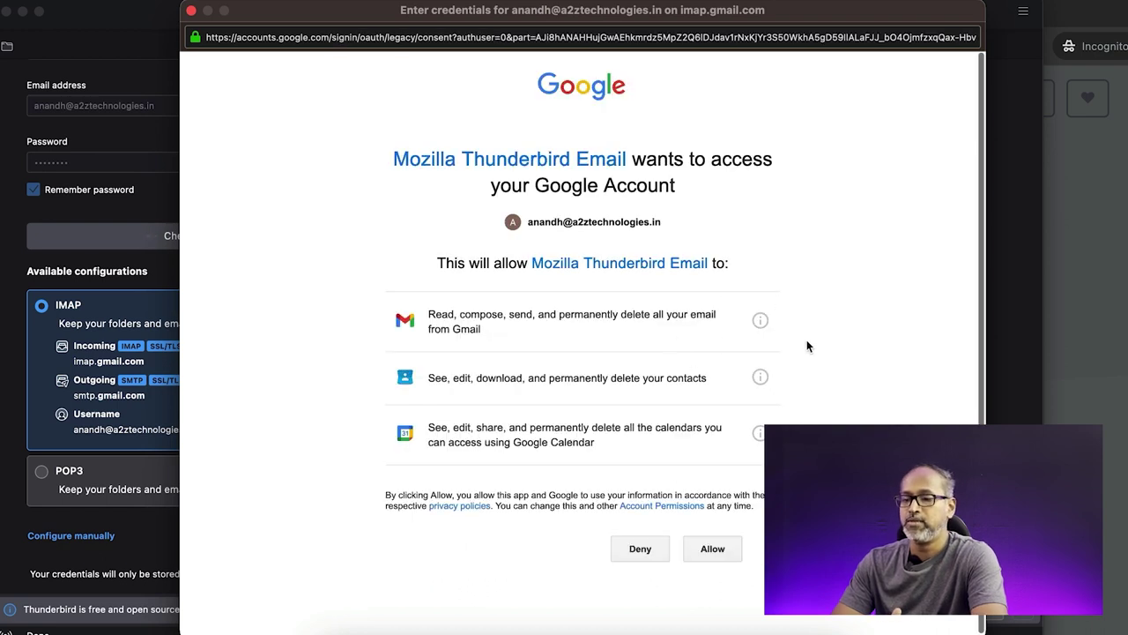
pyautogui.click(729, 545)
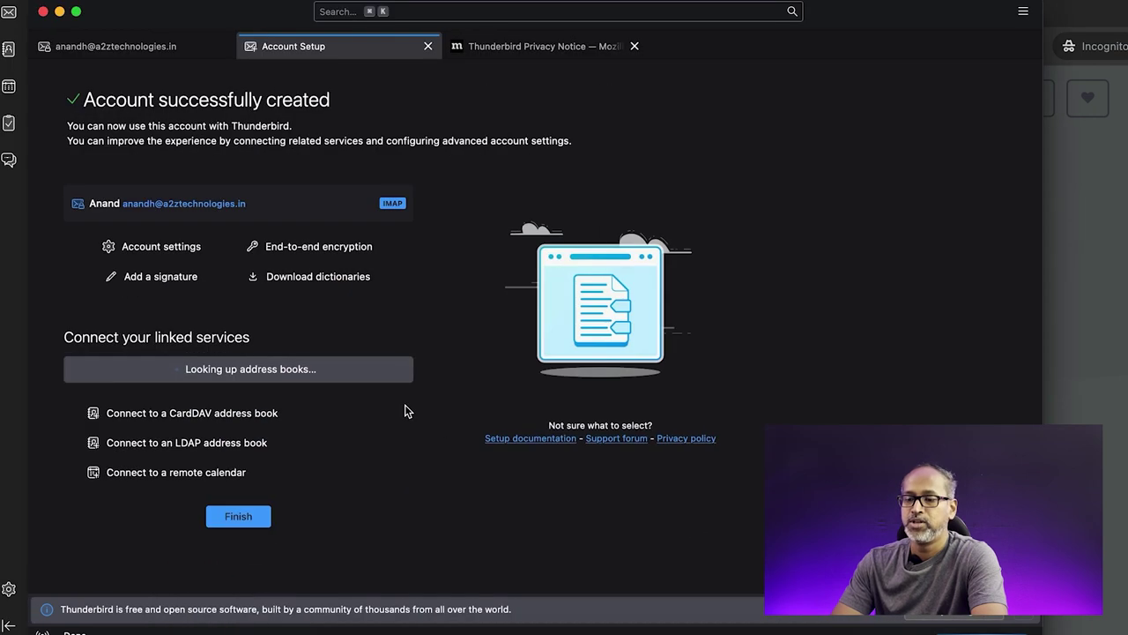
# - Finish the Account Setup page to open the new mailbox and its folders
pyautogui.scroll(-2, 299, 402)
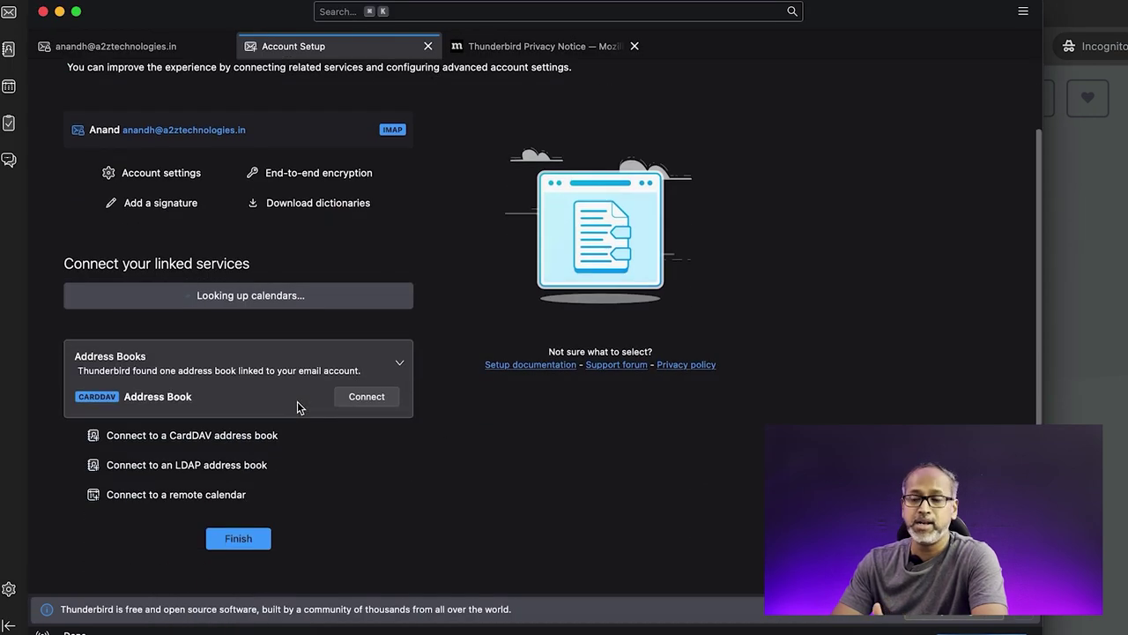
pyautogui.click(242, 542)
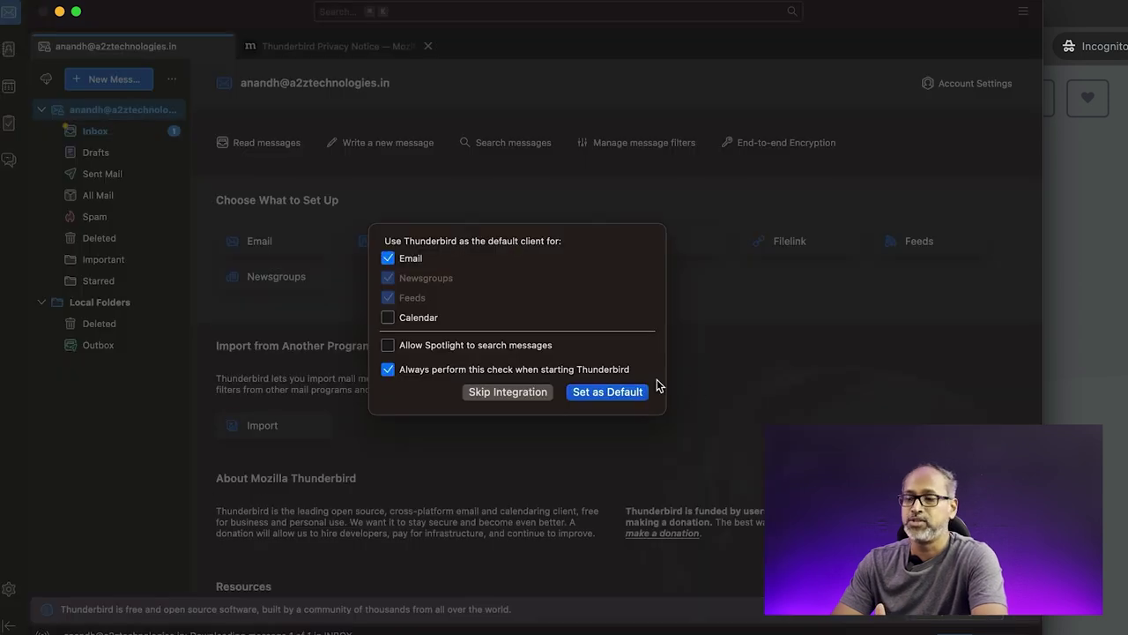
# - Make Thunderbird the default mail client, open the 5-message Inbox, maximise the window, close the privacy notice
pyautogui.click(580, 392)
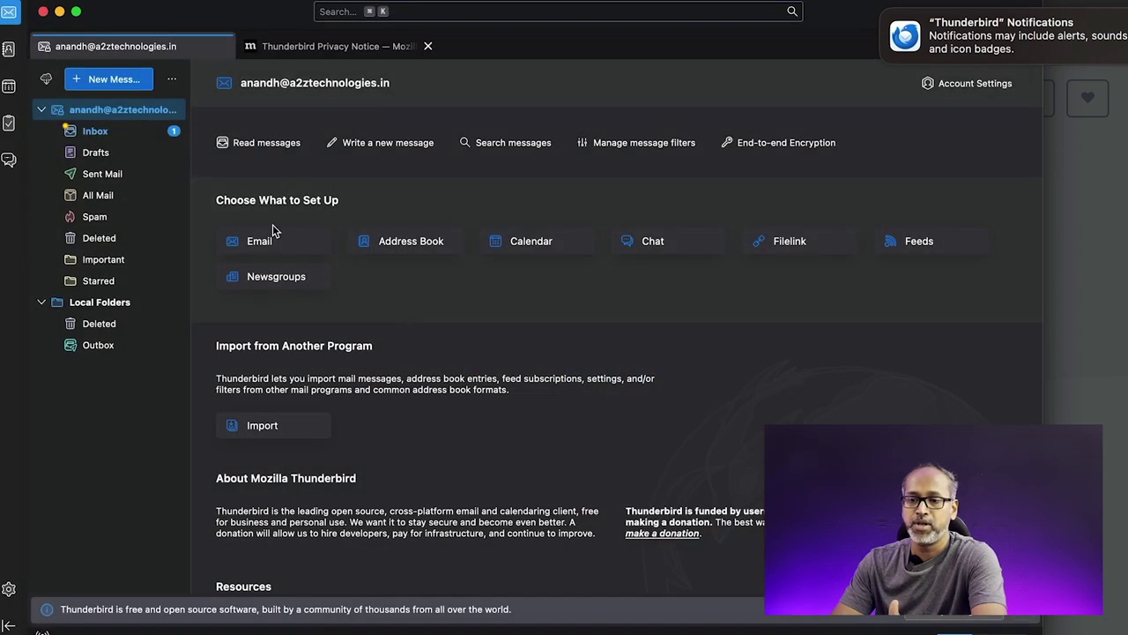
pyautogui.click(103, 131)
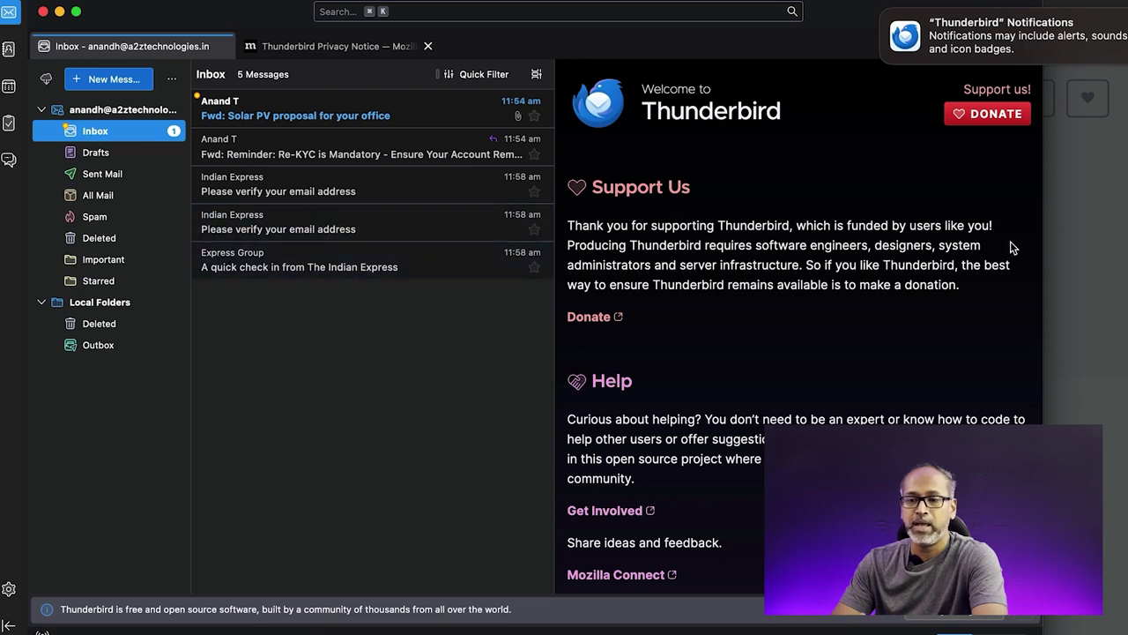
pyautogui.click(883, 12)
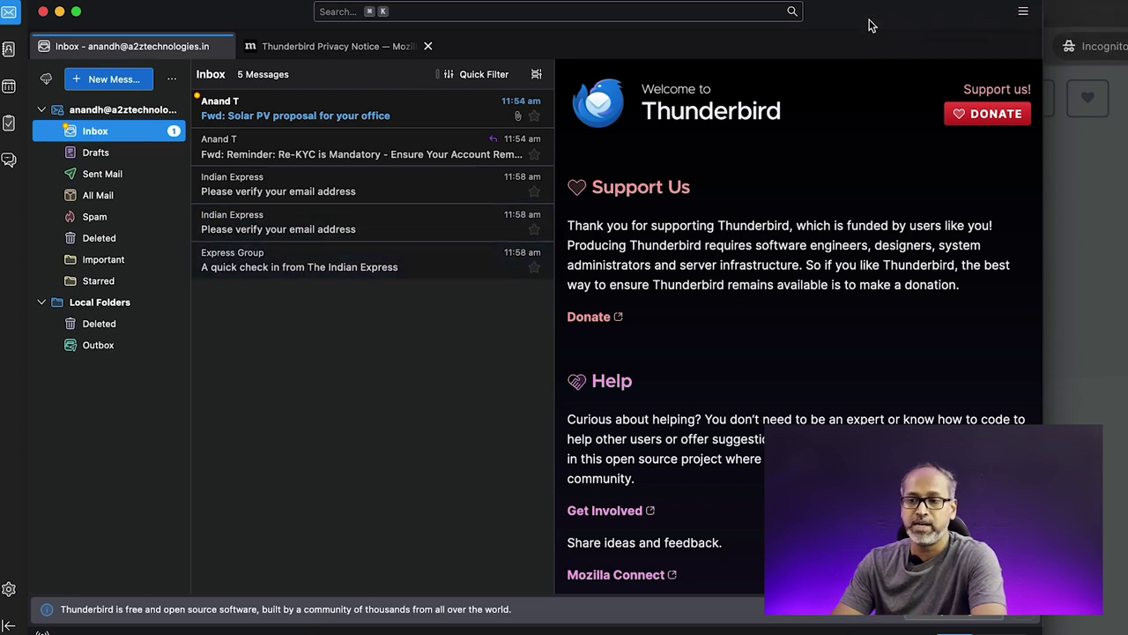
pyautogui.doubleClick(868, 14)
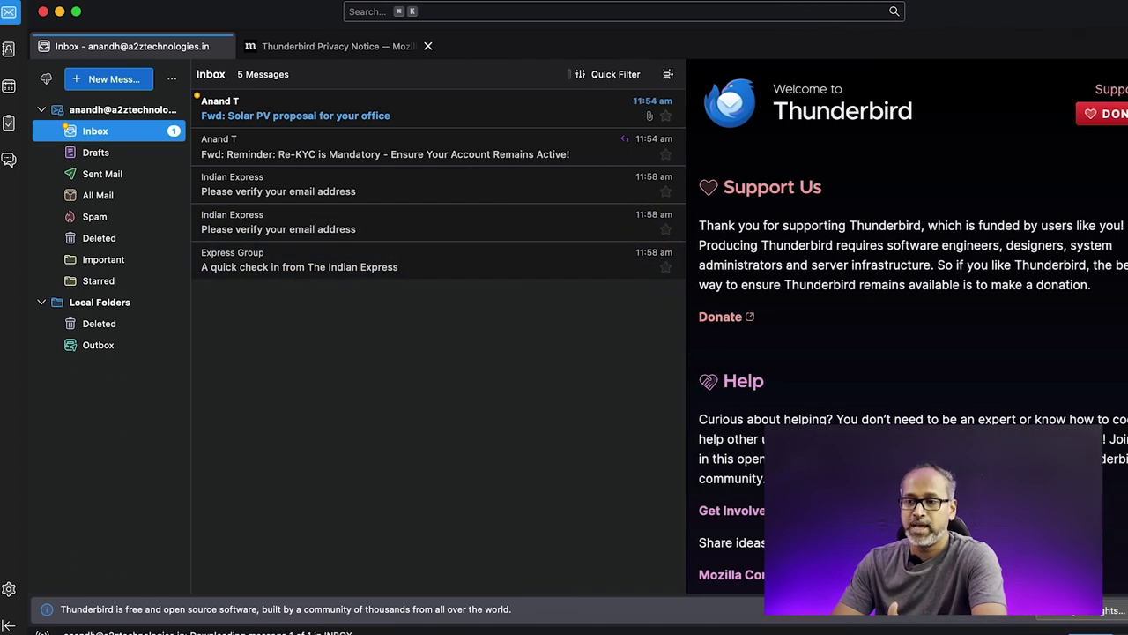
pyautogui.click(427, 45)
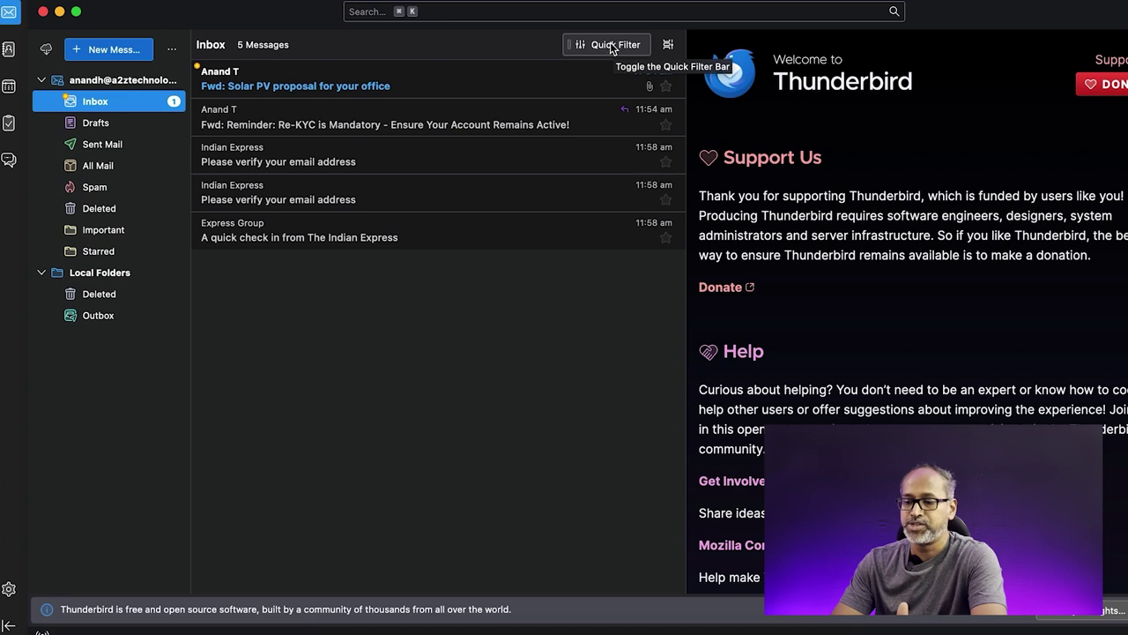
# - Close Chrome's Thunderbird donation tab and switch back to Thunderbird
pyautogui.click(514, 631)
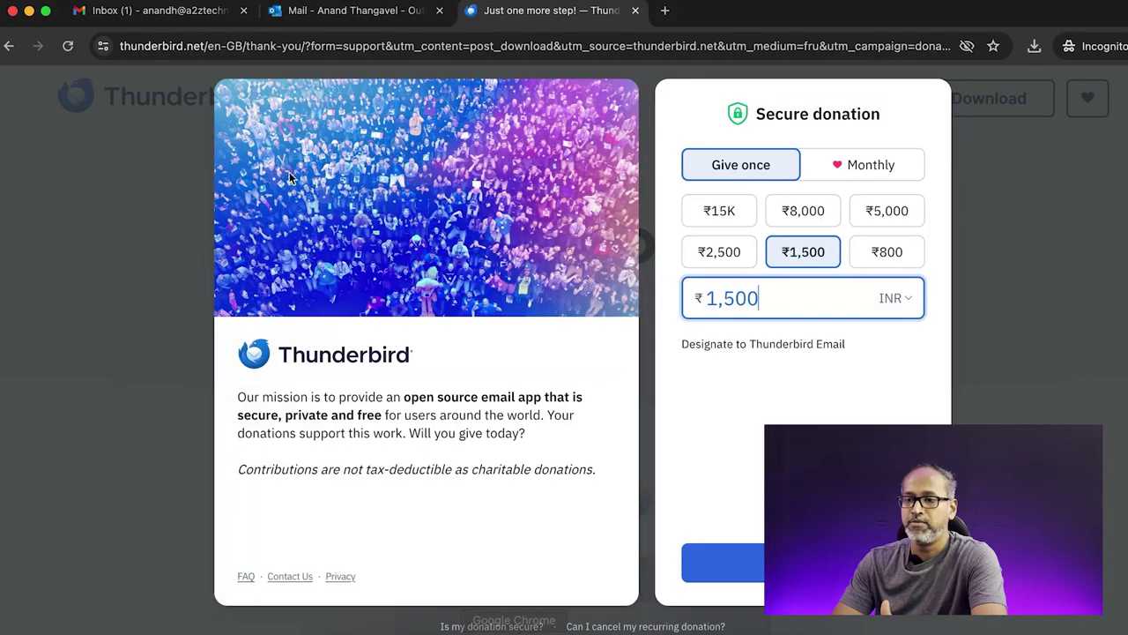
pyautogui.click(632, 11)
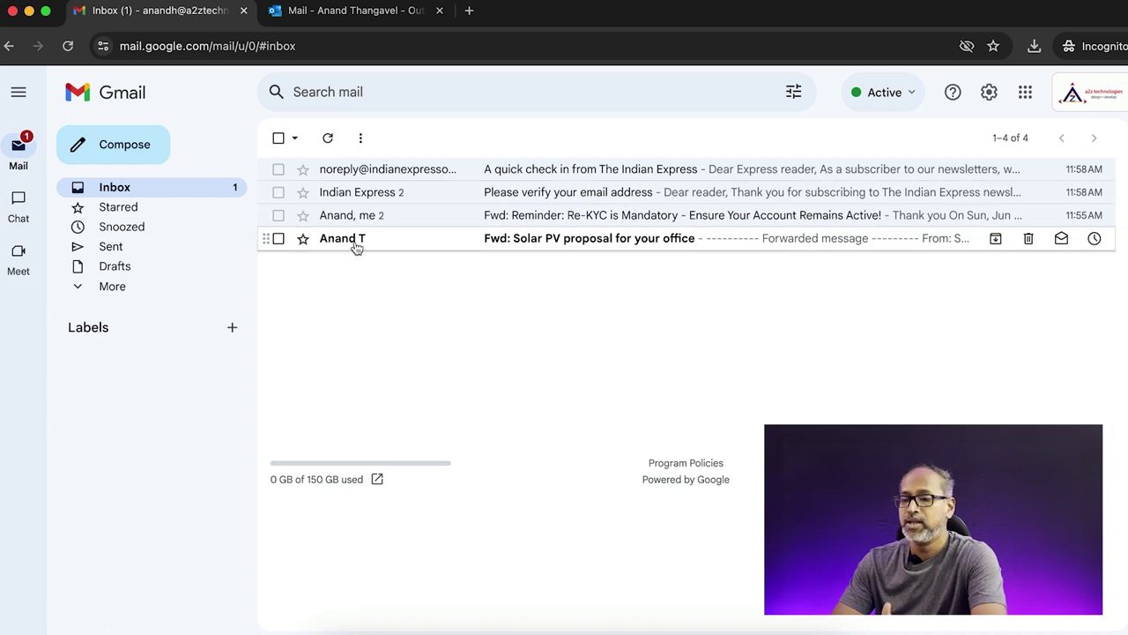
pyautogui.press('super+Tab')
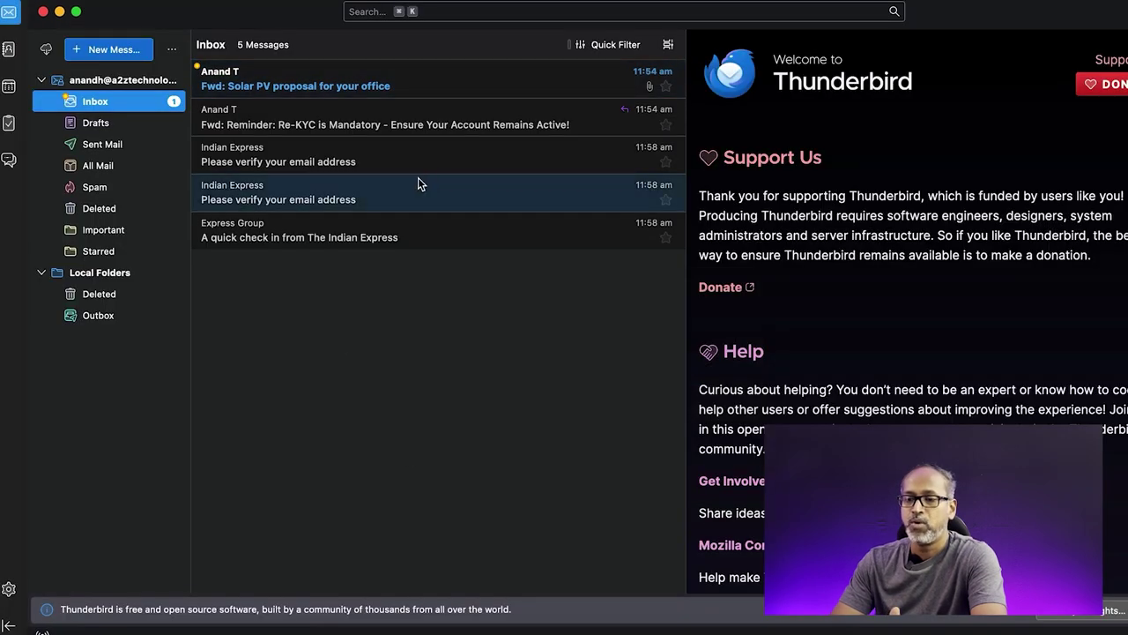
# - Choose Add Mail Account… from Account Actions in Thunderbird's Account Settings
pyautogui.click(9, 590)
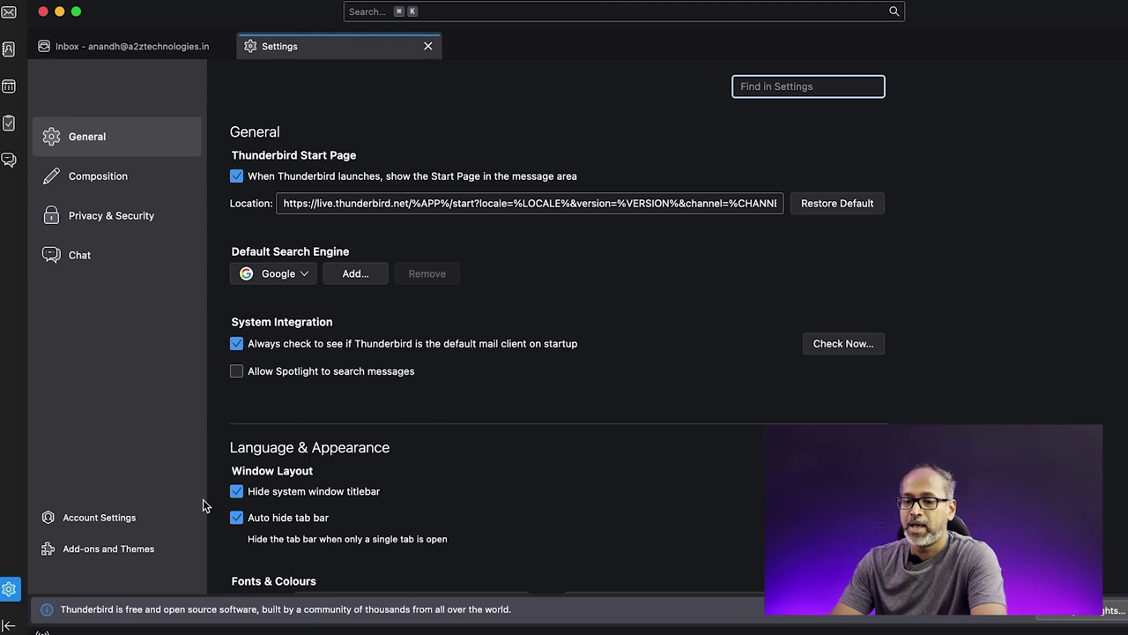
pyautogui.click(159, 520)
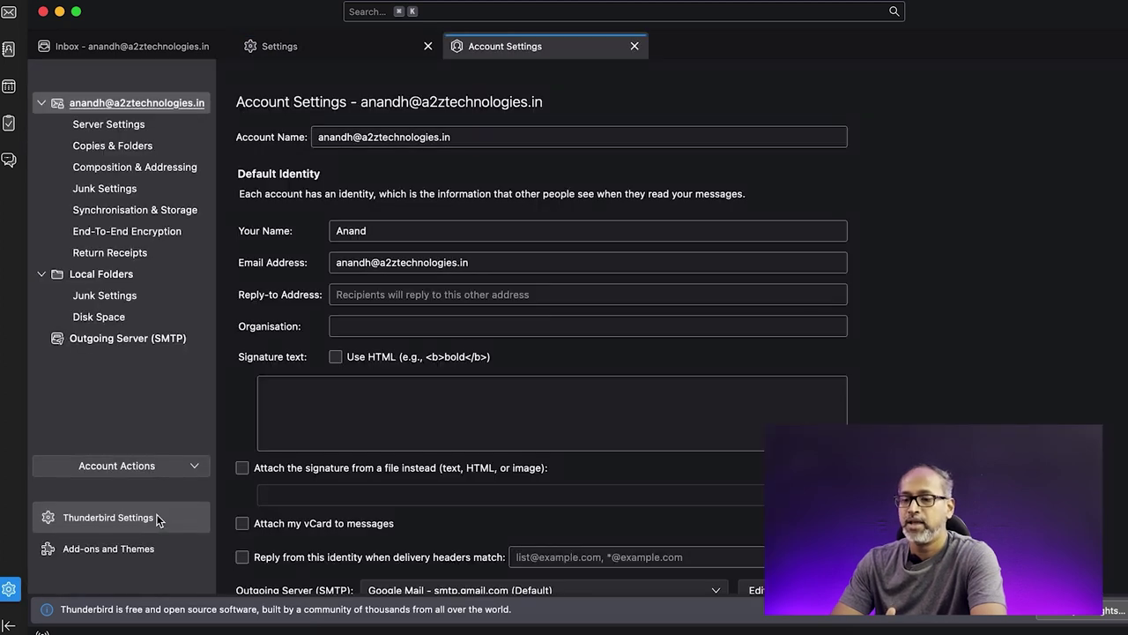
pyautogui.click(190, 468)
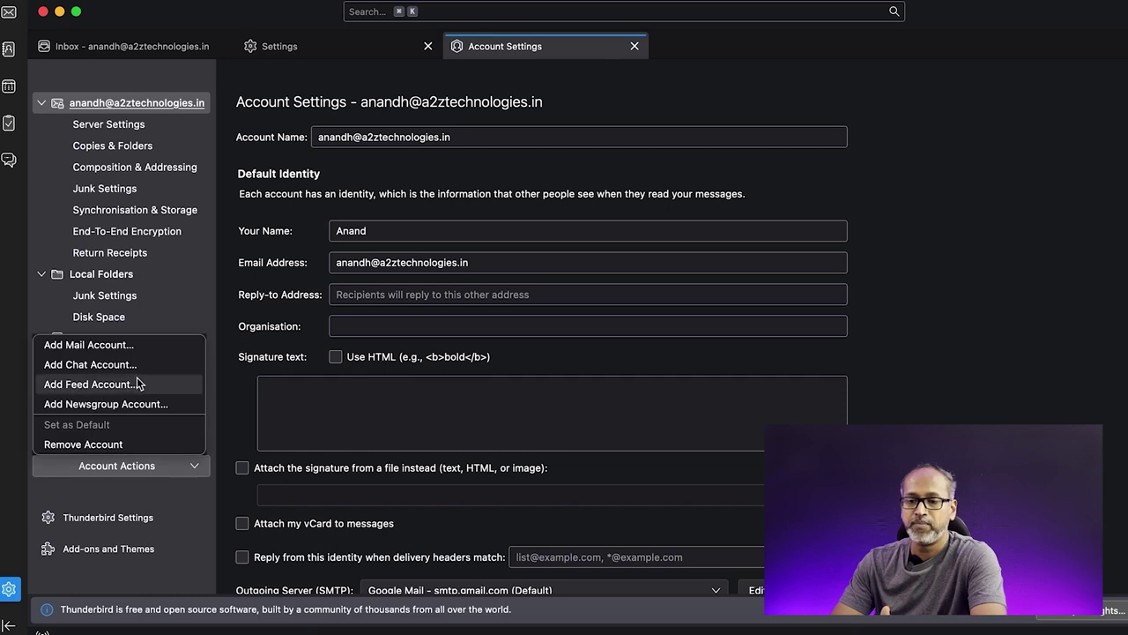
pyautogui.click(161, 345)
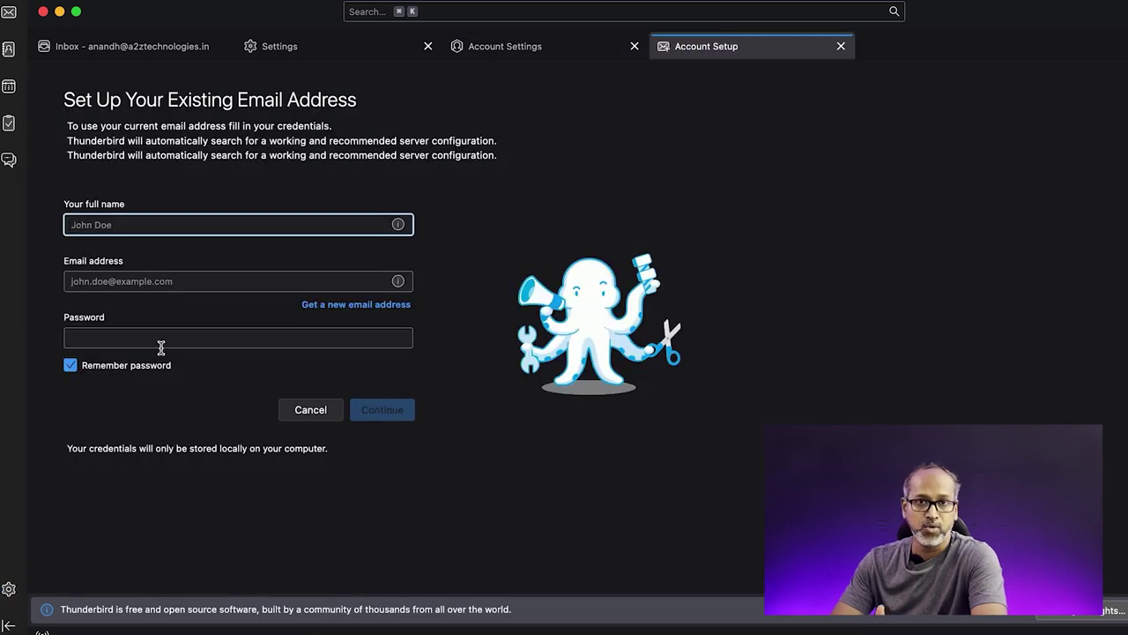
# - Fill in the second account's full name, e-mail address and password, then look up its server configuration
pyautogui.write('Anand')
pyautogui.press('Tab')
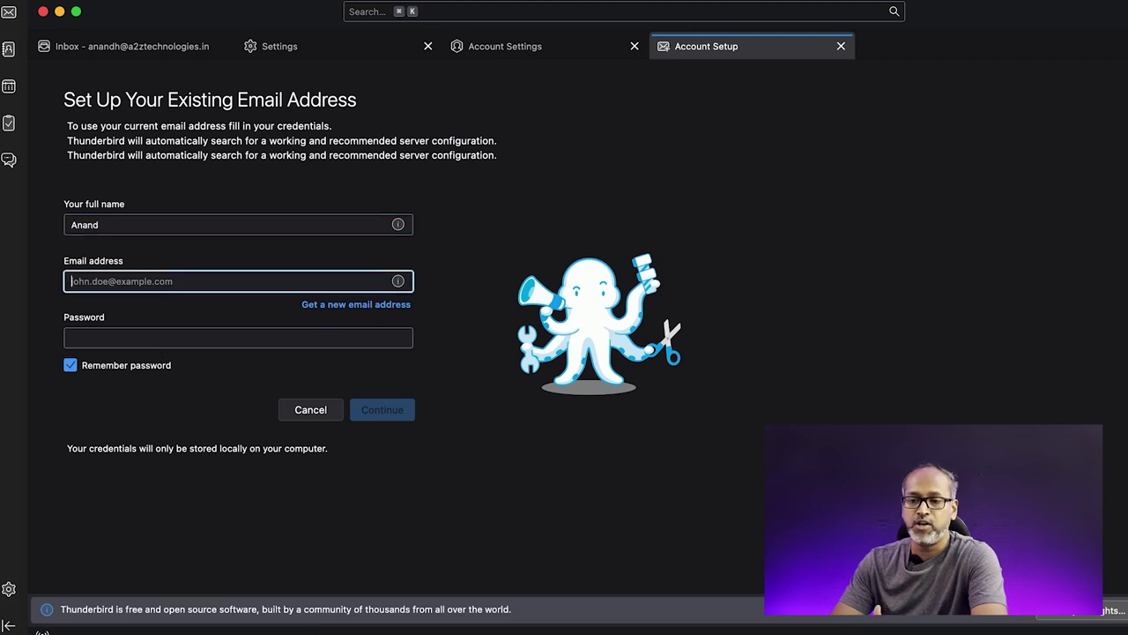
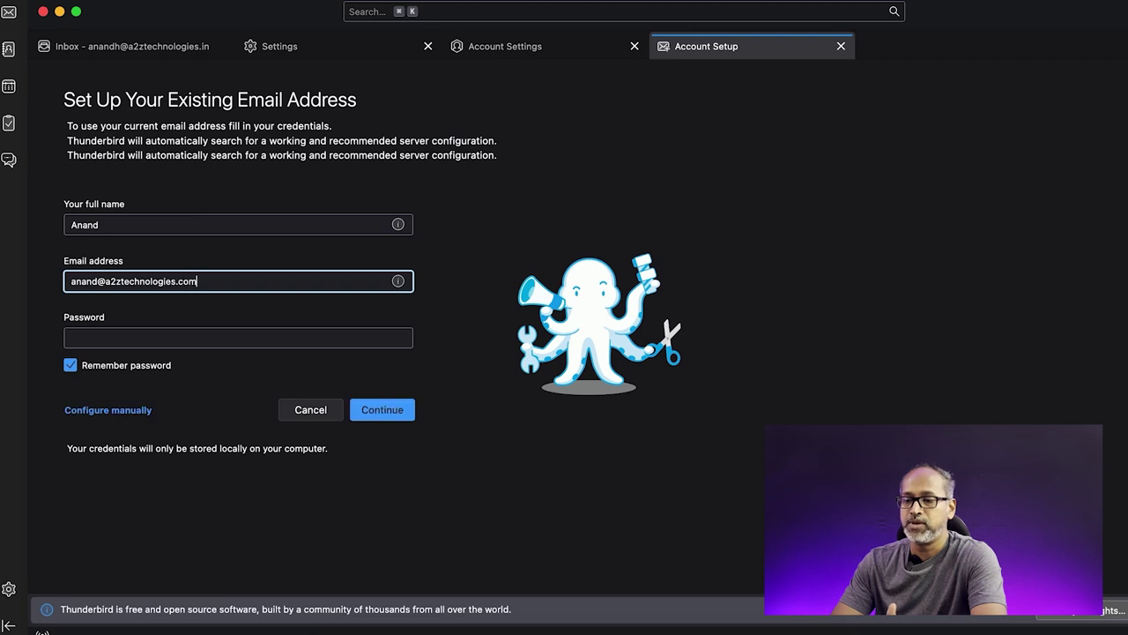
pyautogui.press('Tab')
pyautogui.write('•••••••')
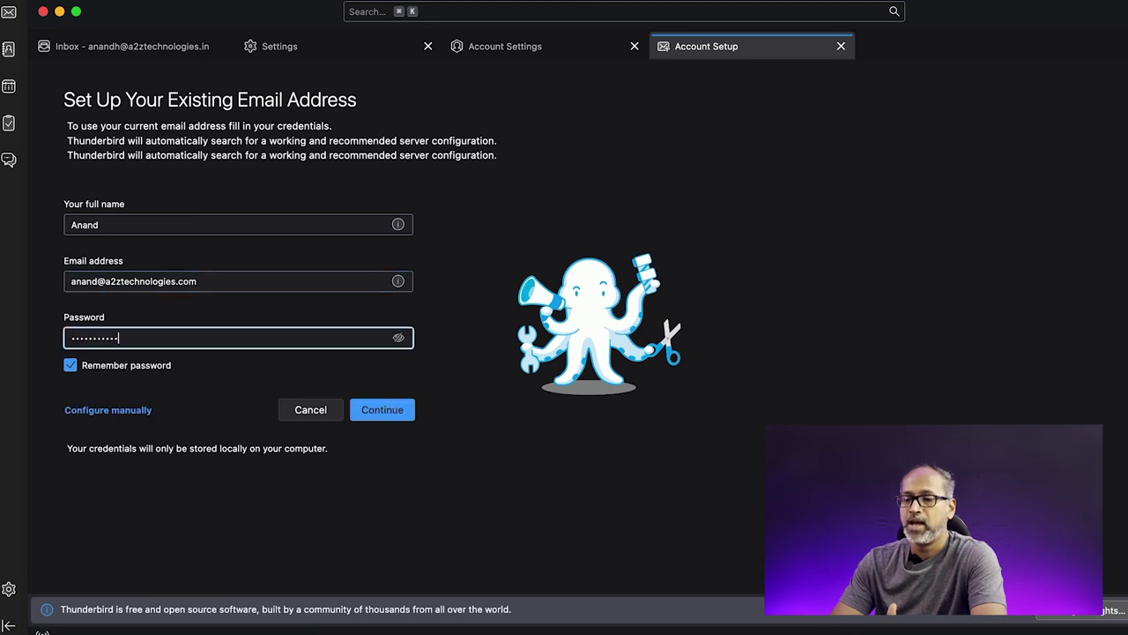
pyautogui.click(407, 416)
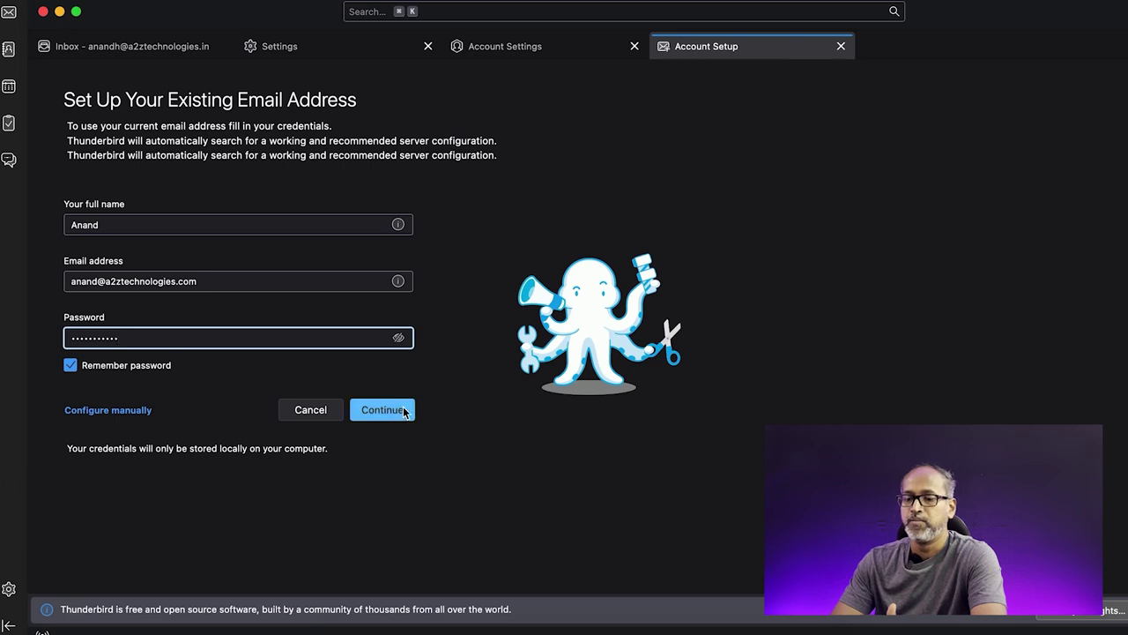
pyautogui.click(397, 410)
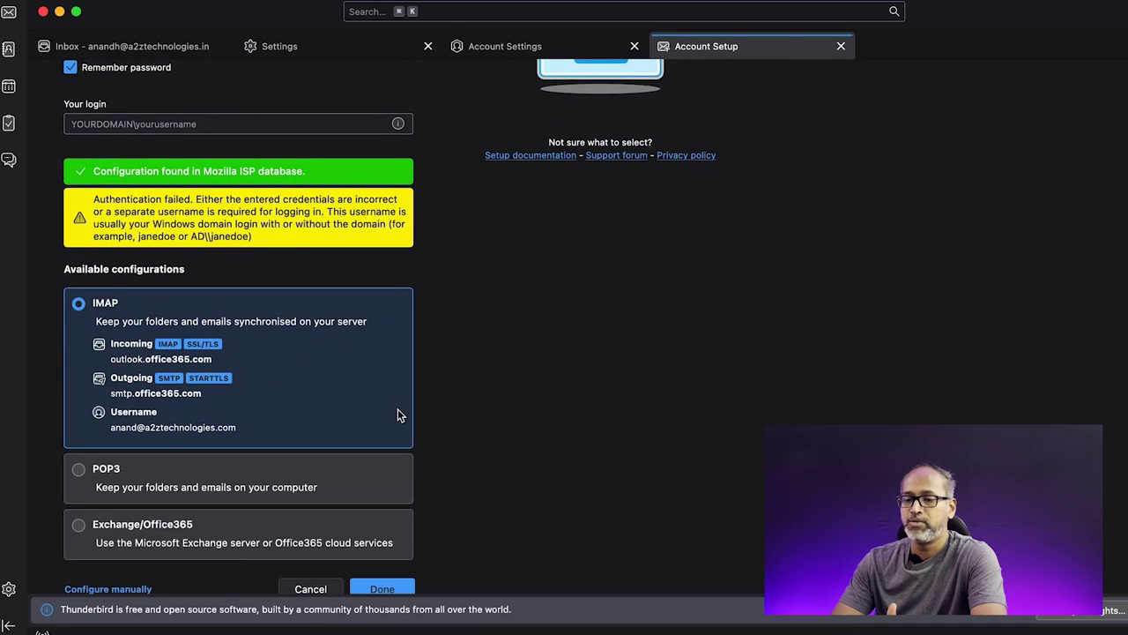
# - Change the login to the account's onmicrosoft.com tenant address and re-run the Office365 lookup
pyautogui.scroll(5, 176, 147)
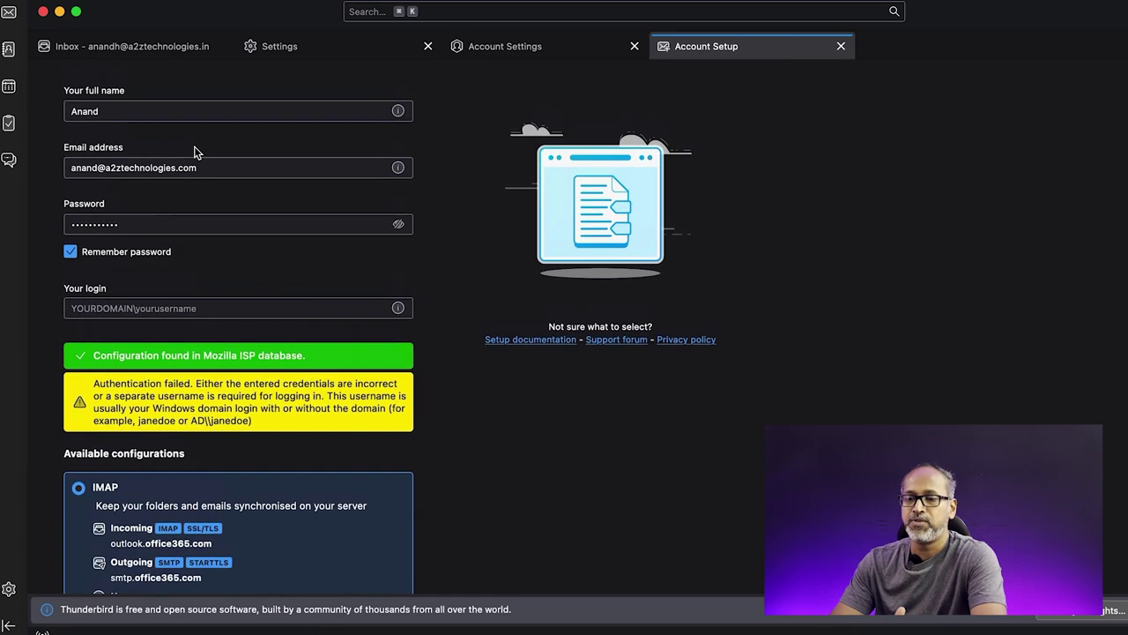
pyautogui.click(157, 332)
pyautogui.press('super+v')
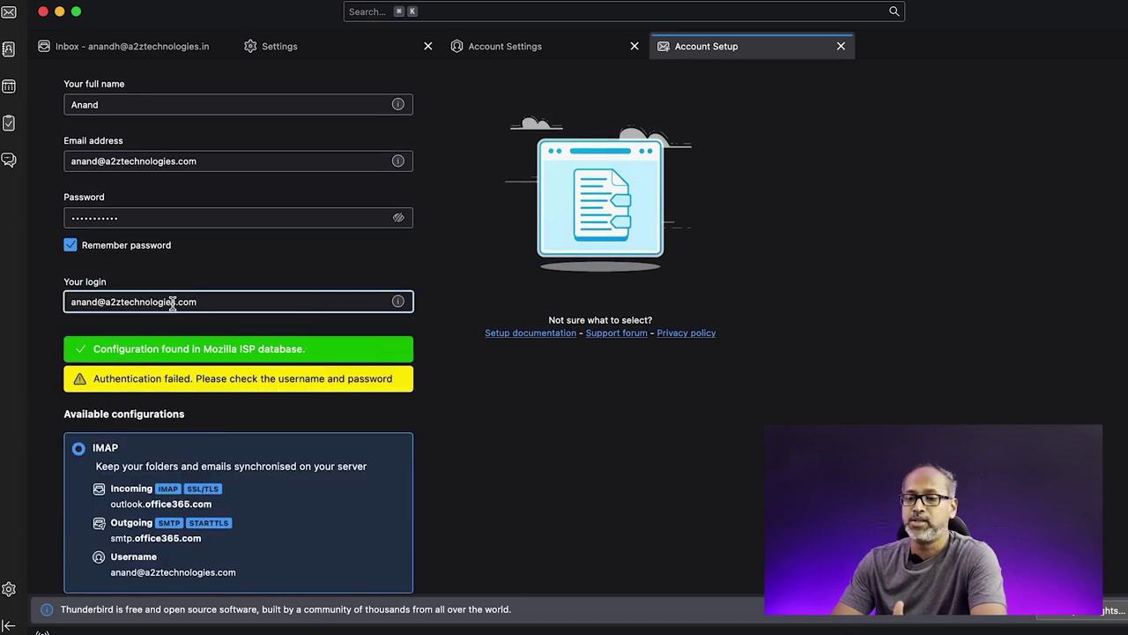
pyautogui.write('68.')
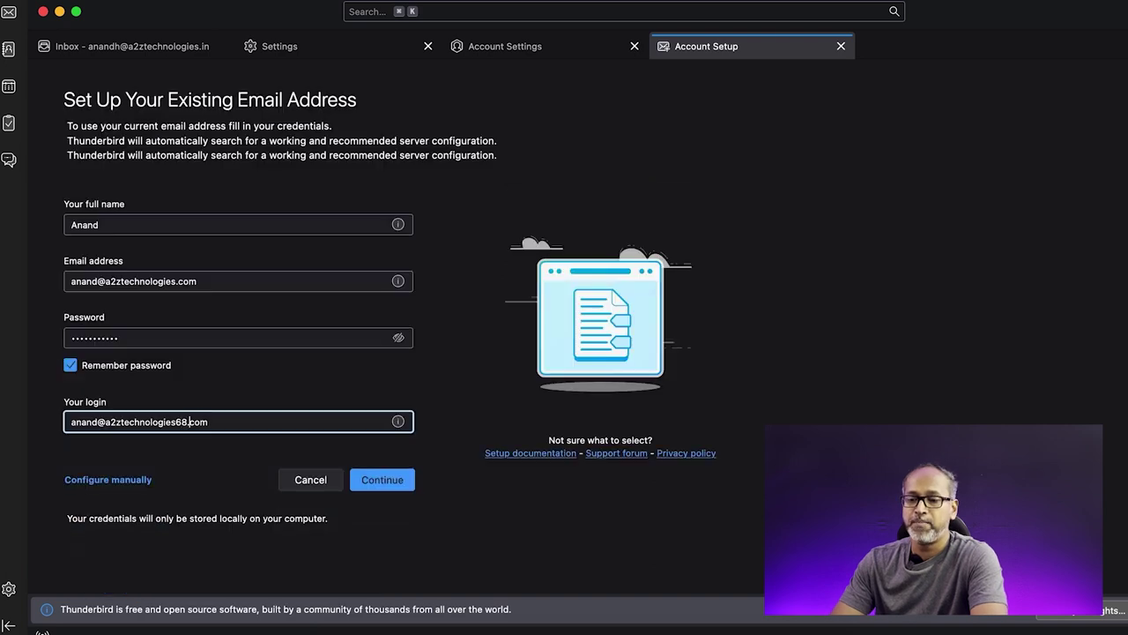
pyautogui.write('onmicroso')
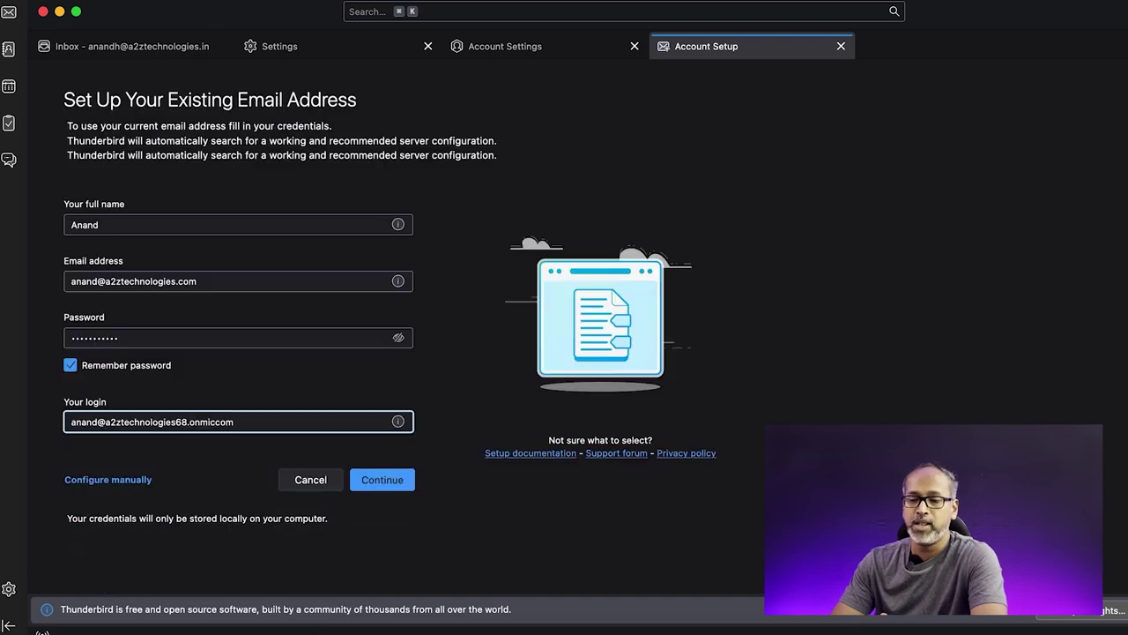
pyautogui.write('ft.')
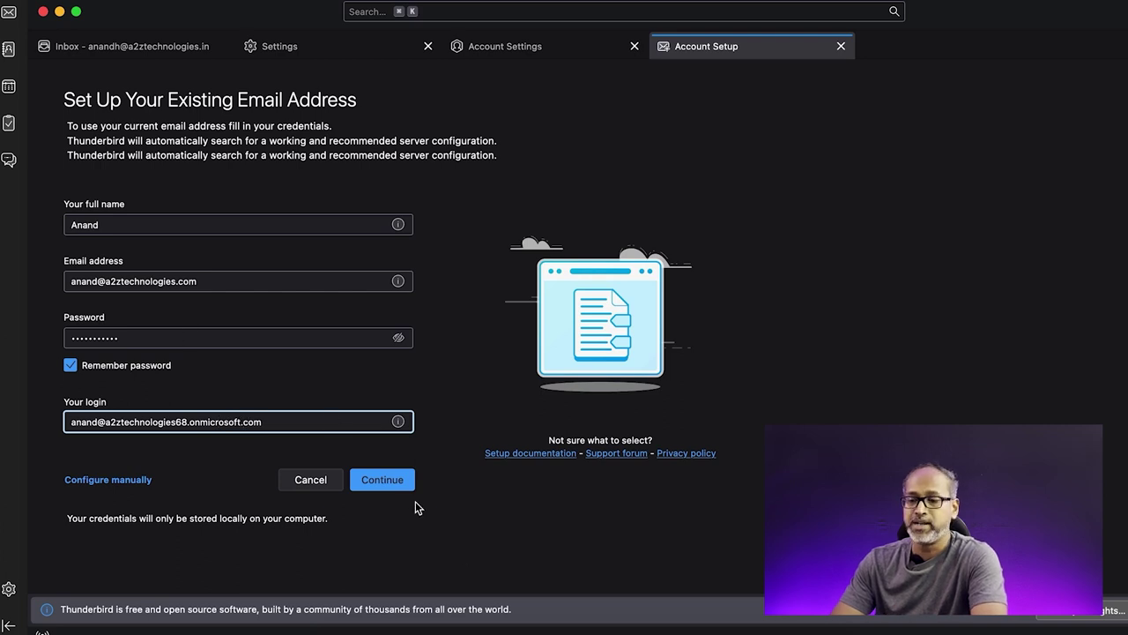
pyautogui.click(393, 479)
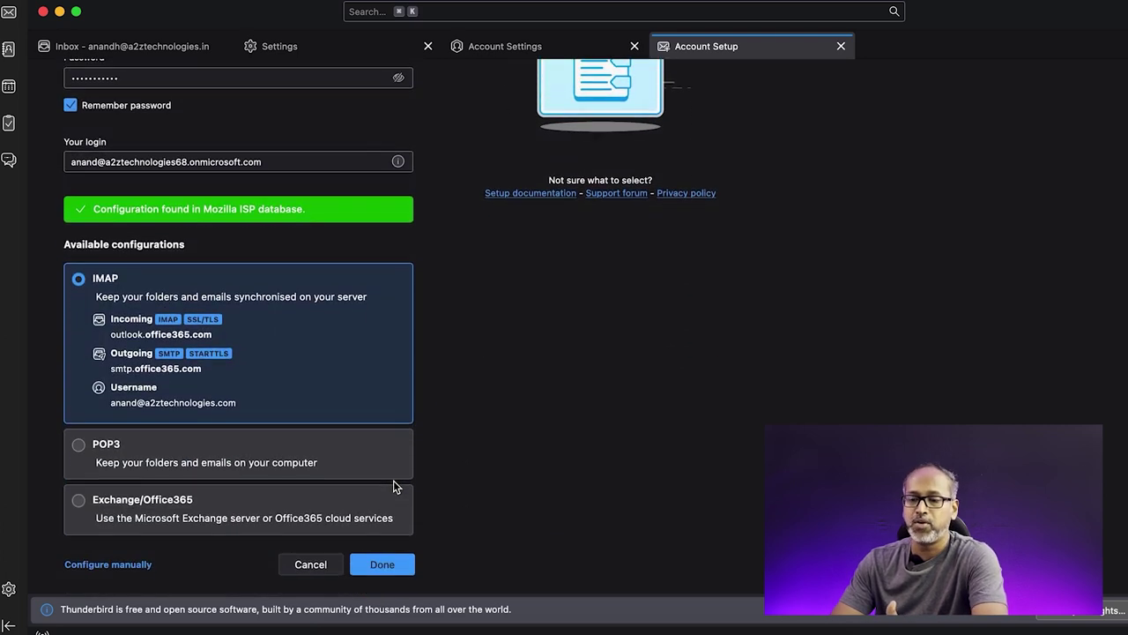
pyautogui.scroll(4, 449, 353)
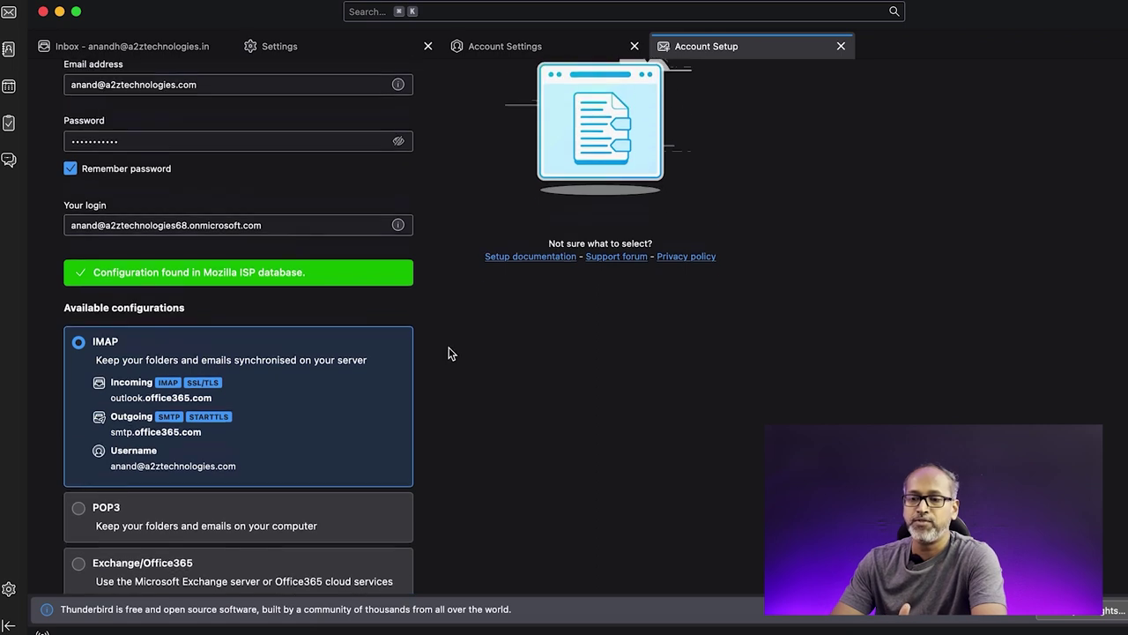
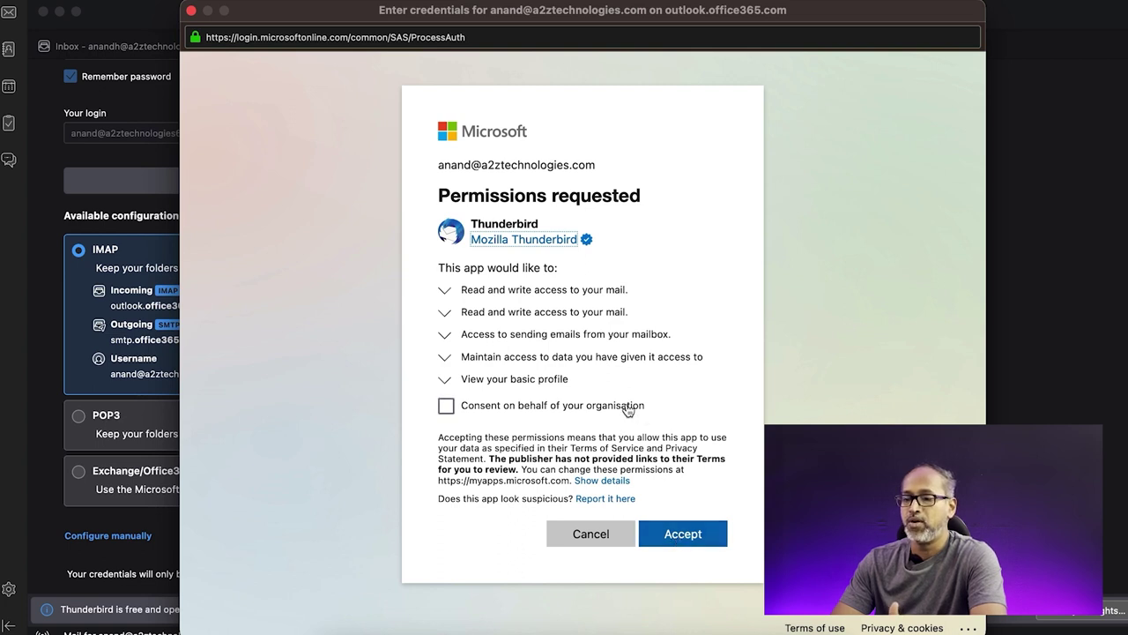
# - Grant consent for the whole organisation, accept the mail permissions and confirm the security exception
pyautogui.click(628, 407)
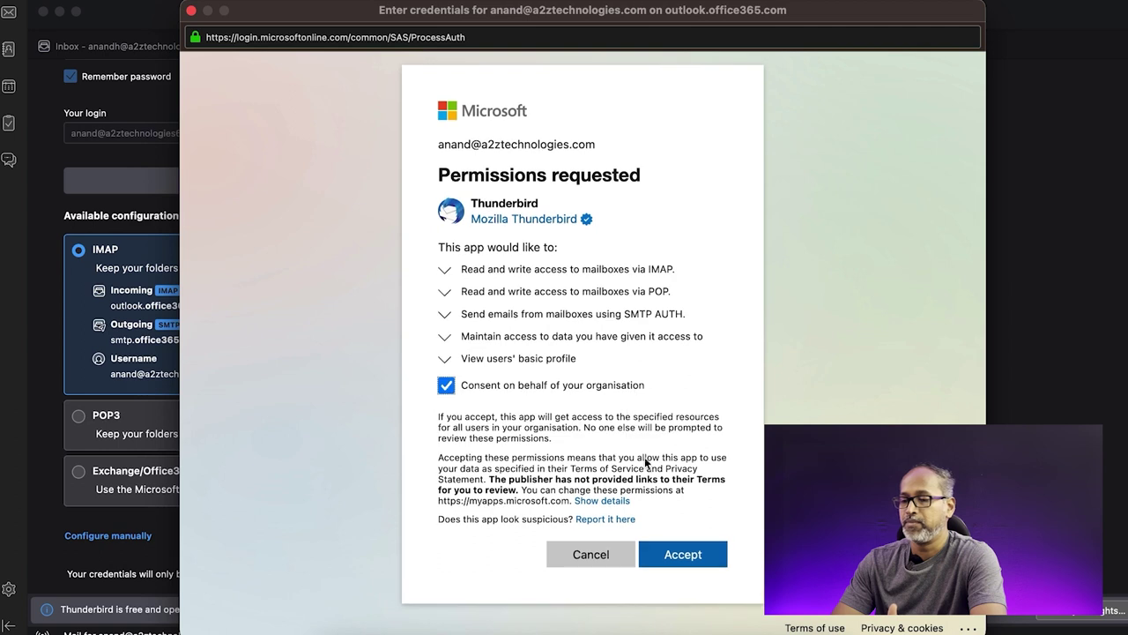
pyautogui.click(680, 559)
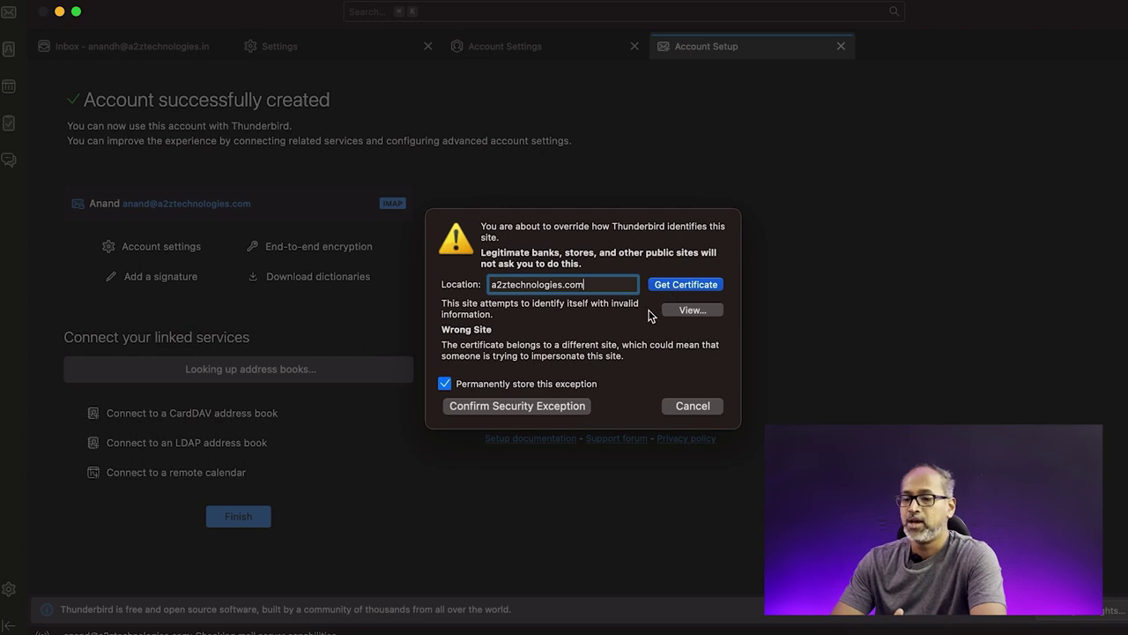
pyautogui.click(569, 405)
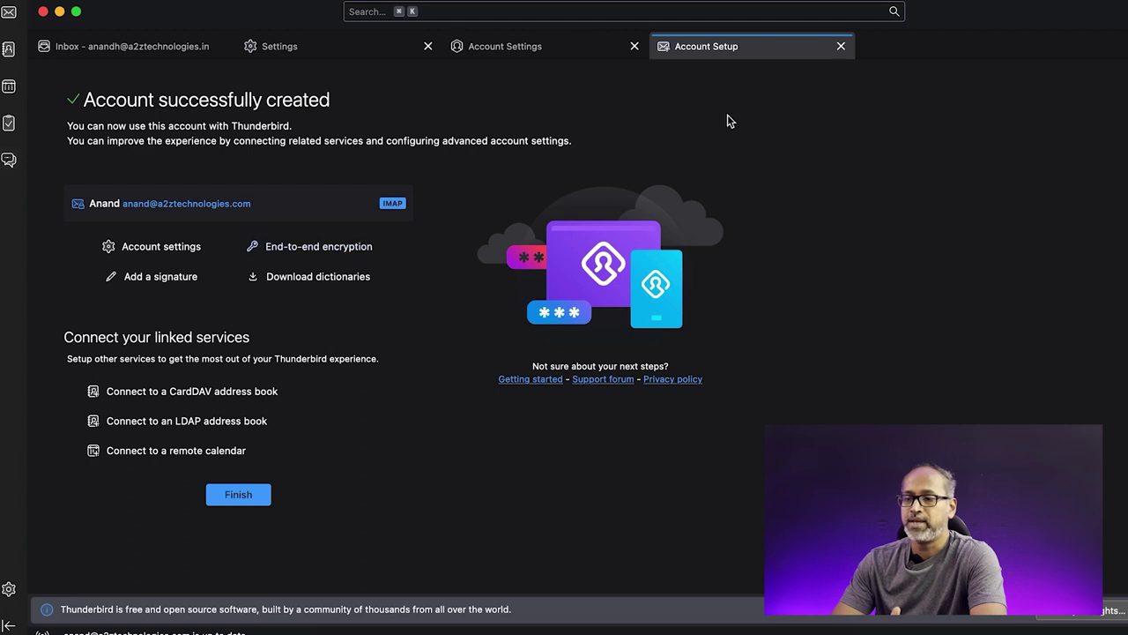
# - Close the Account Setup, Account Settings and Settings tabs to return to the mail view
pyautogui.click(841, 46)
pyautogui.click(634, 46)
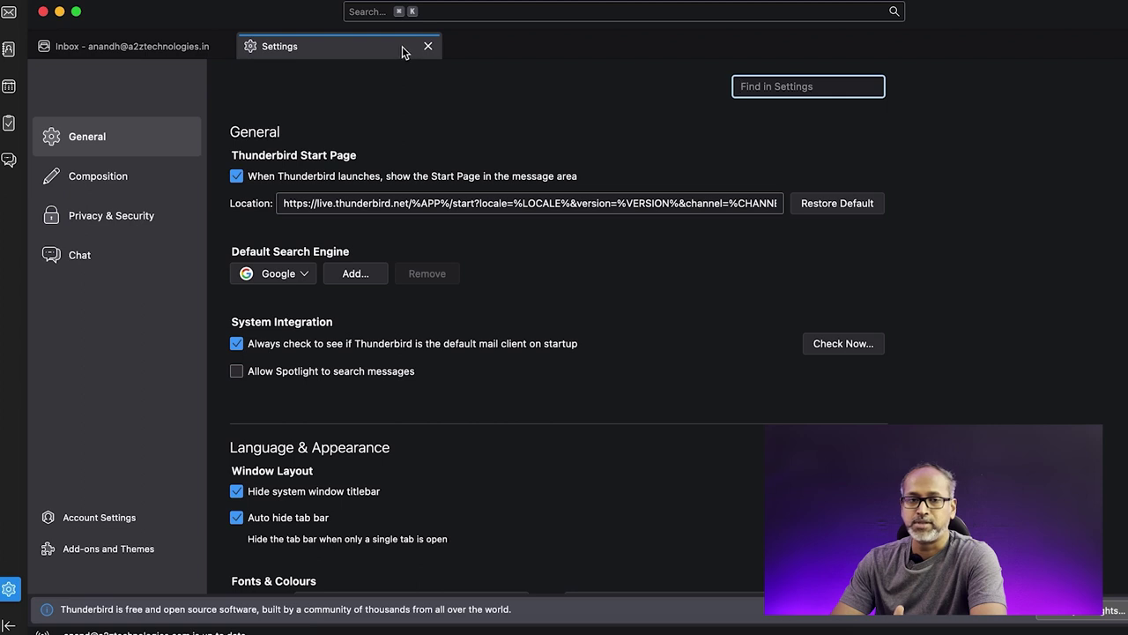
pyautogui.click(427, 46)
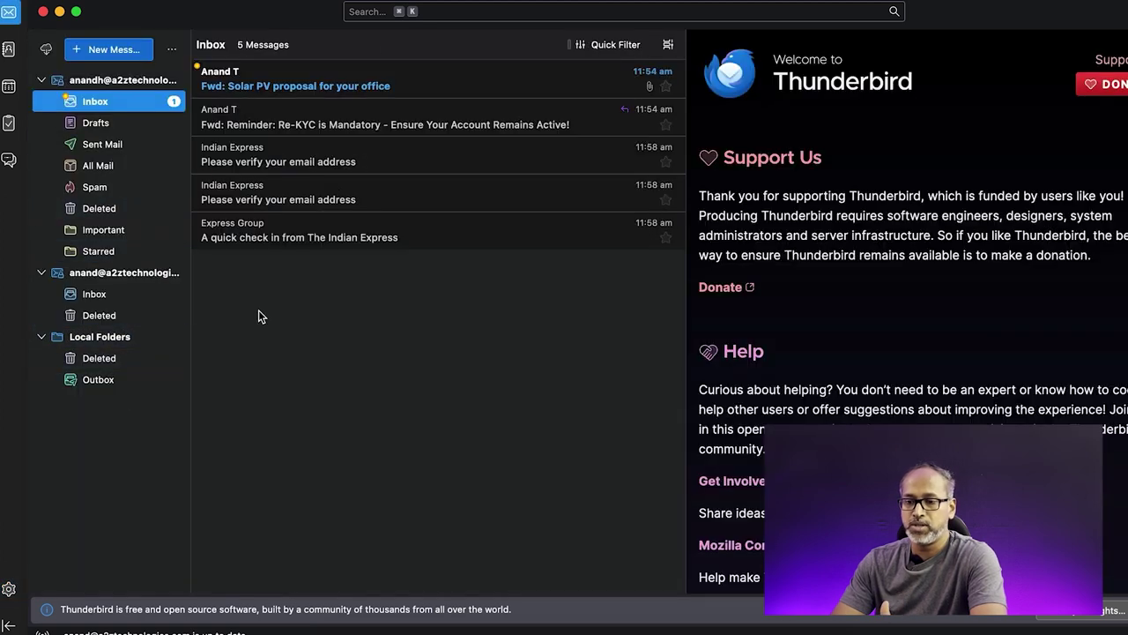
# - Look over the Microsoft 365 inbox and Gmail's Sent Mail, then return to the Gmail inbox
pyautogui.click(112, 297)
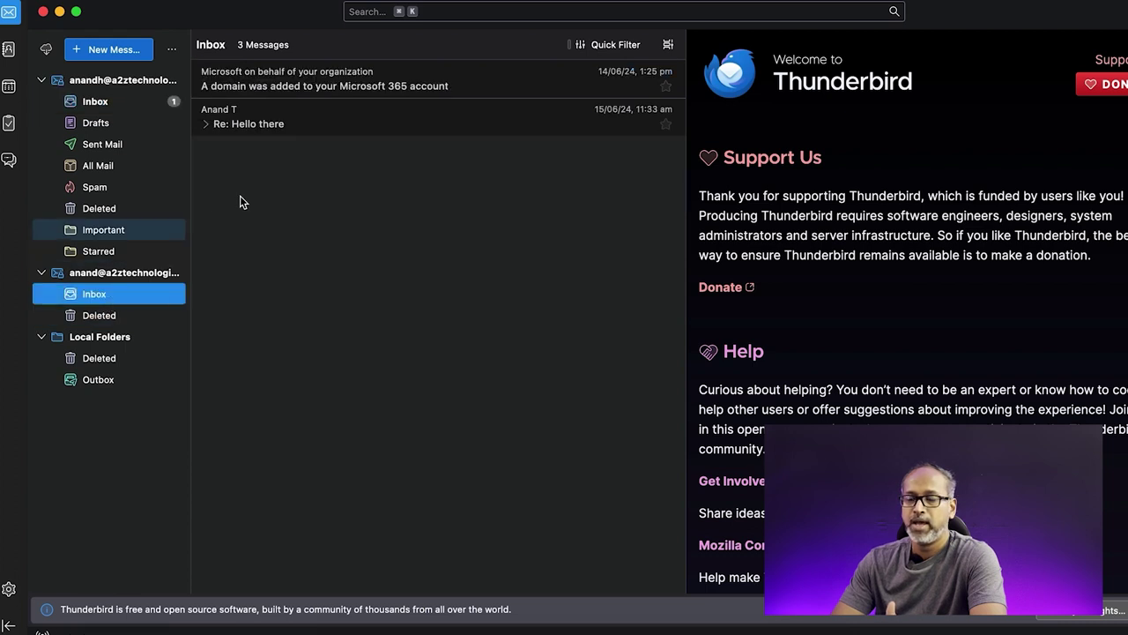
pyautogui.click(115, 82)
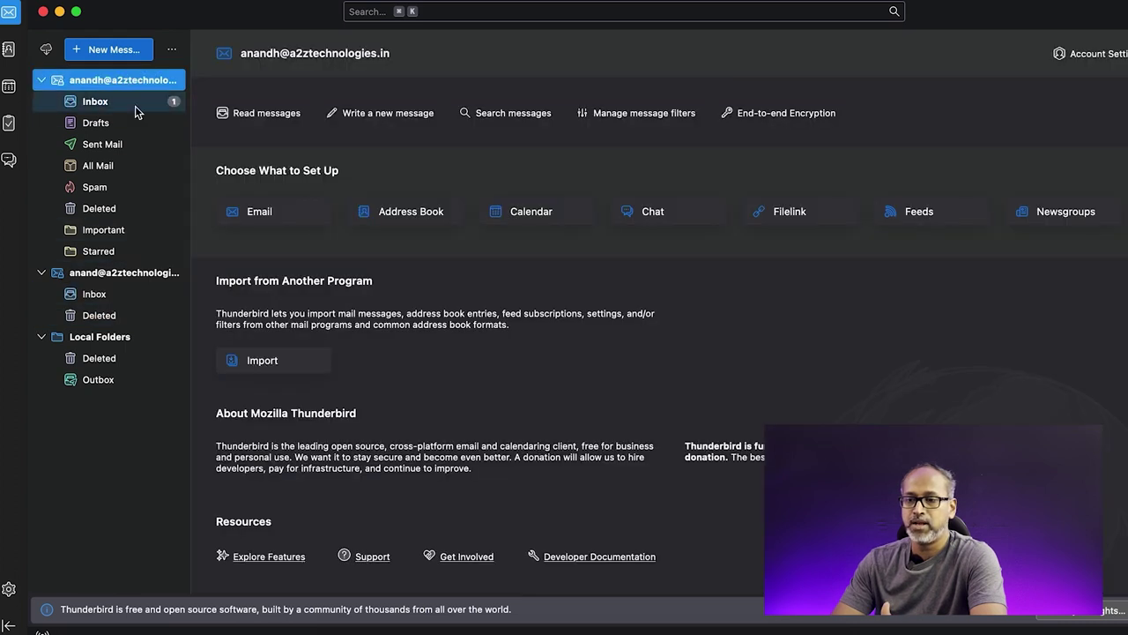
pyautogui.click(110, 146)
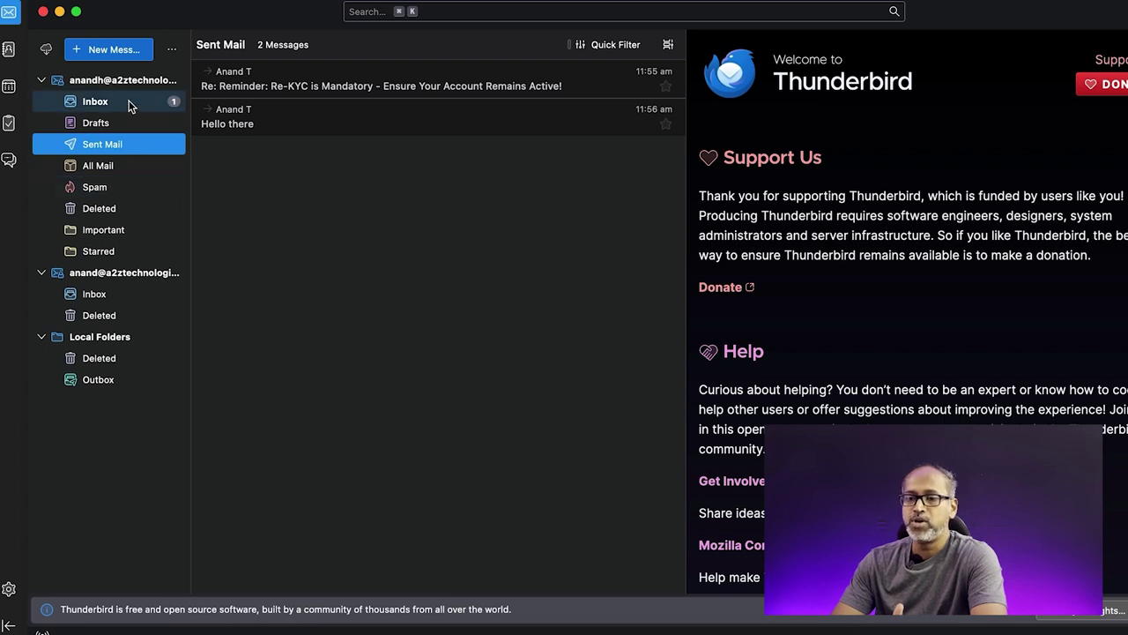
pyautogui.click(129, 104)
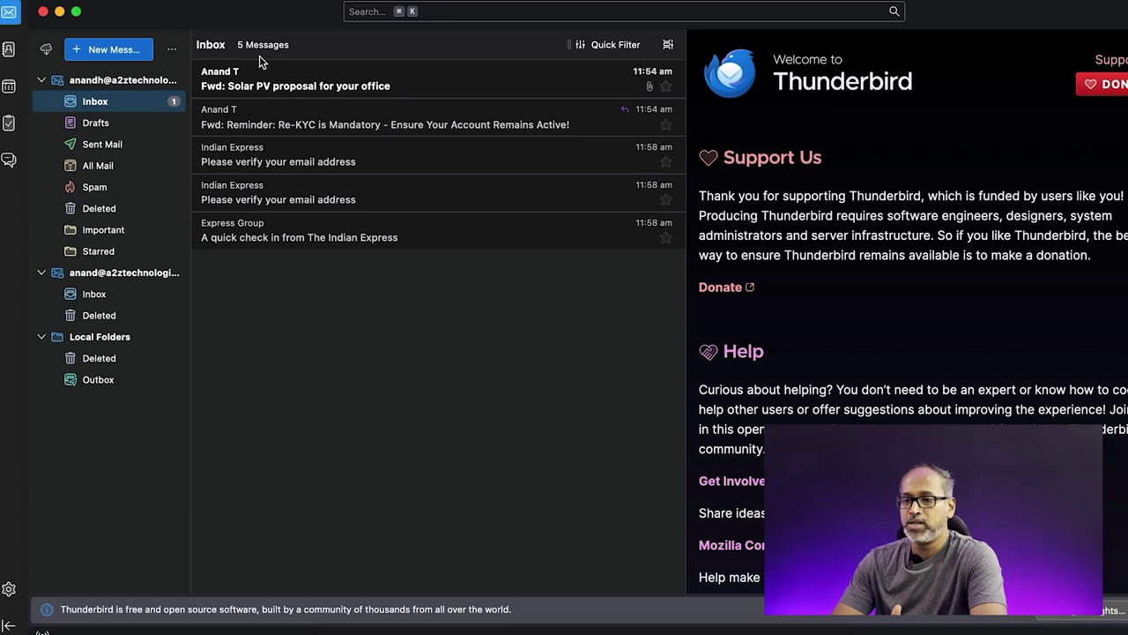
# - Select all Gmail inbox messages and Copy To Microsoft 365 account > Inbox
pyautogui.press('super+a')
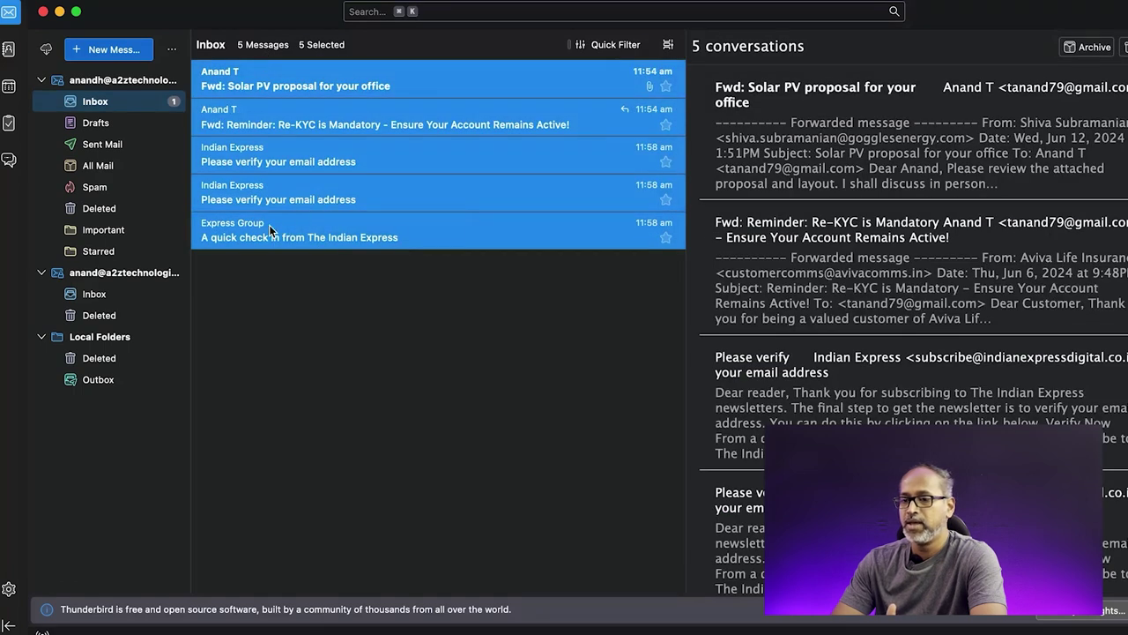
pyautogui.rightClick(233, 228)
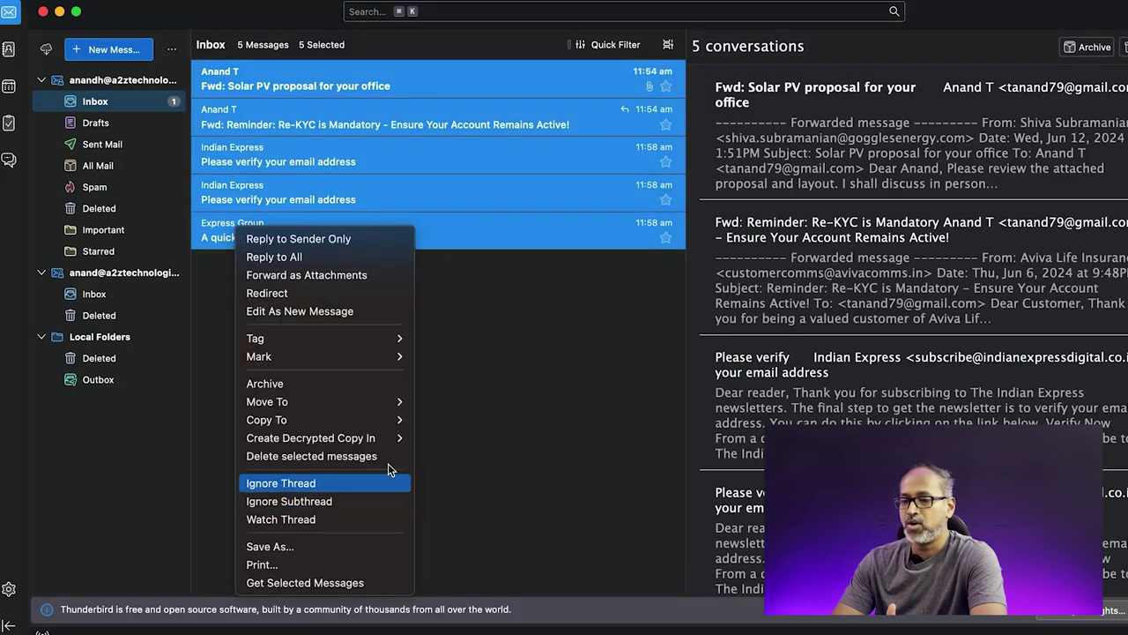
pyautogui.moveTo(372, 422)
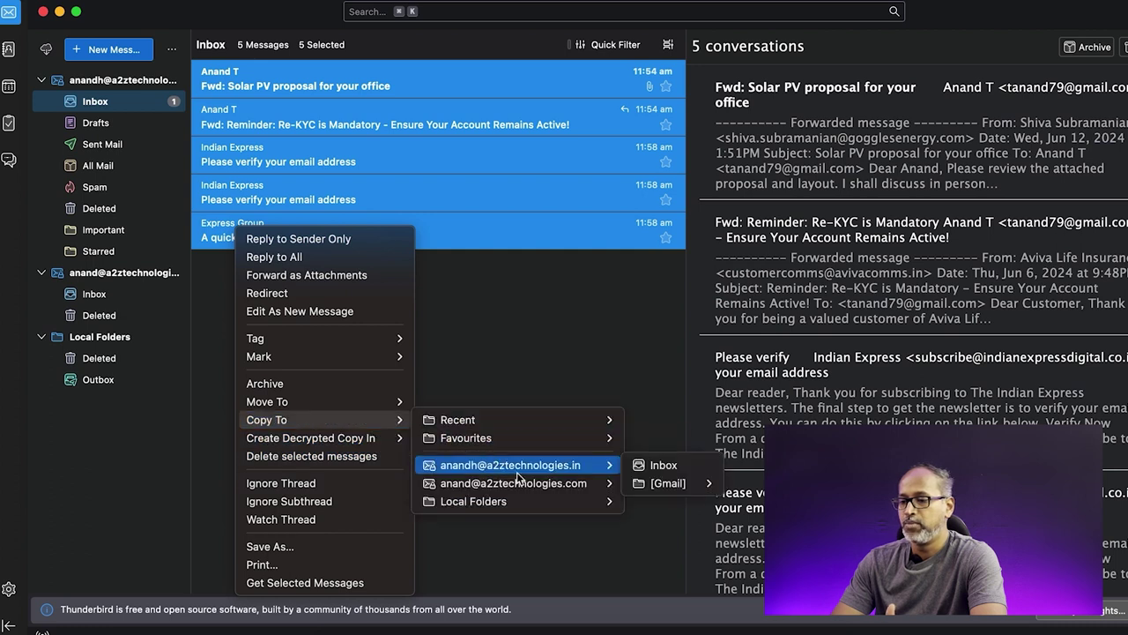
pyautogui.moveTo(520, 484)
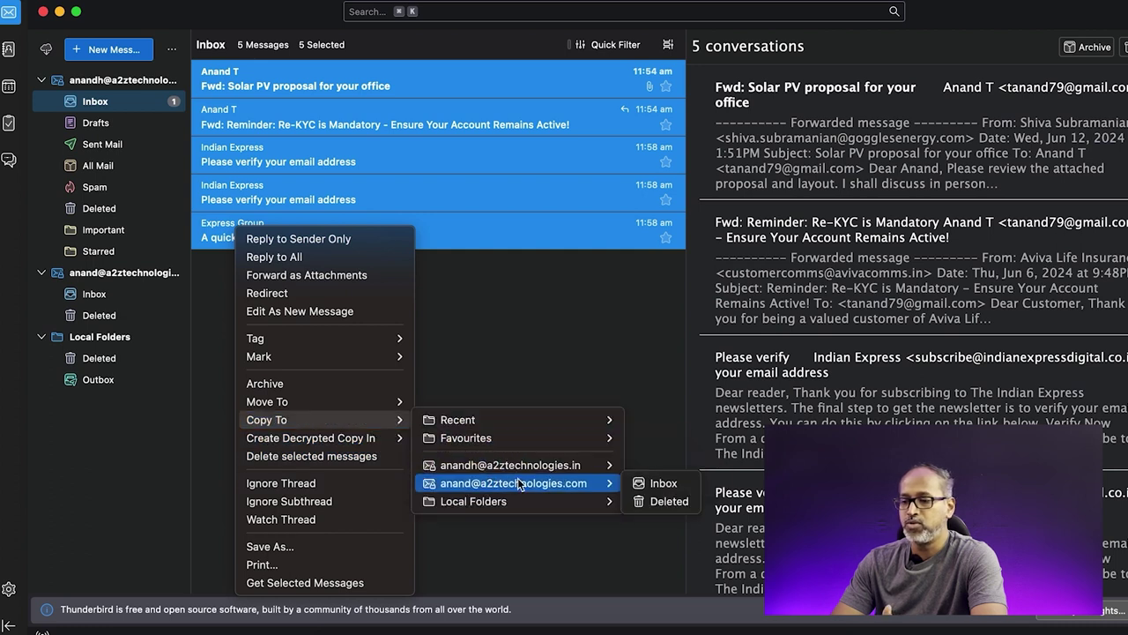
pyautogui.click(657, 485)
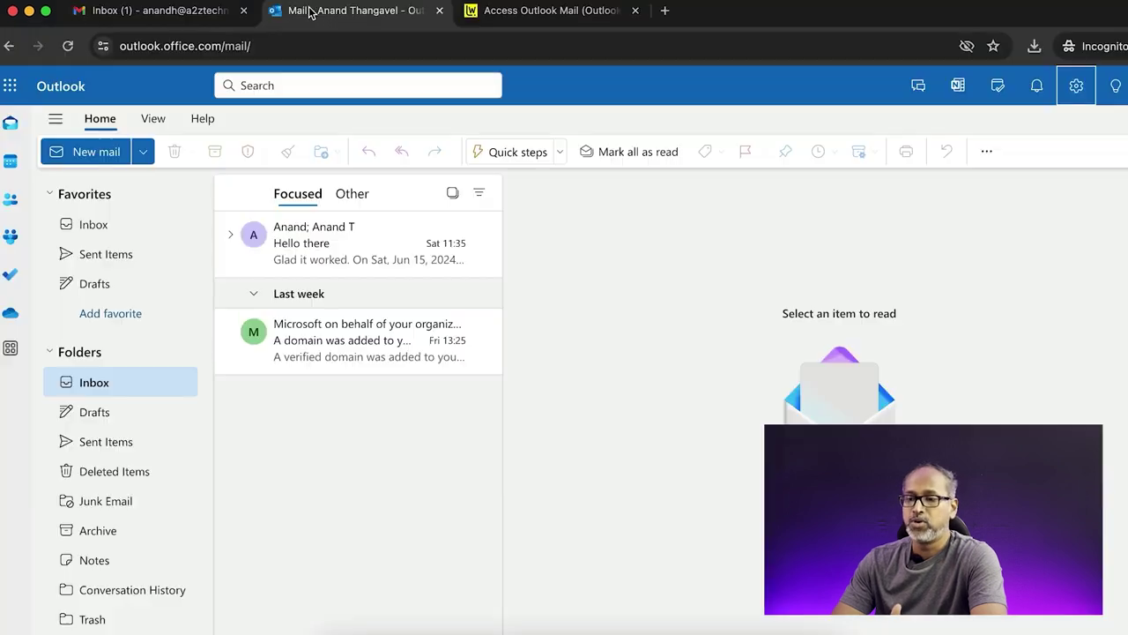
# - Compare the Gmail inbox with the Outlook on the web inbox across the browser tabs
pyautogui.click(202, 17)
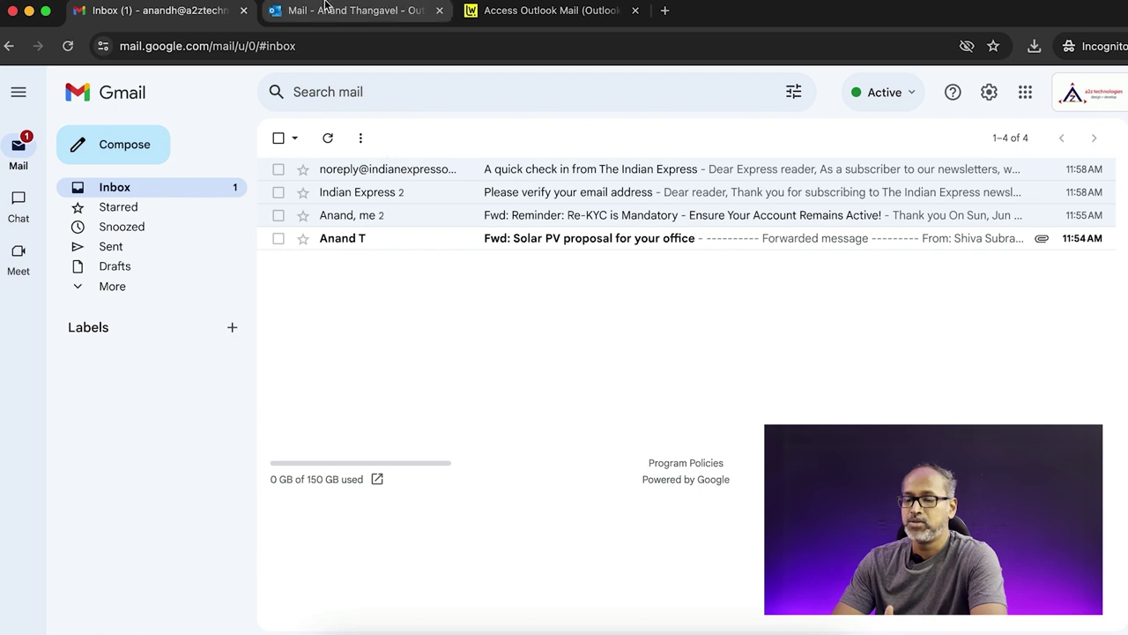
pyautogui.click(323, 11)
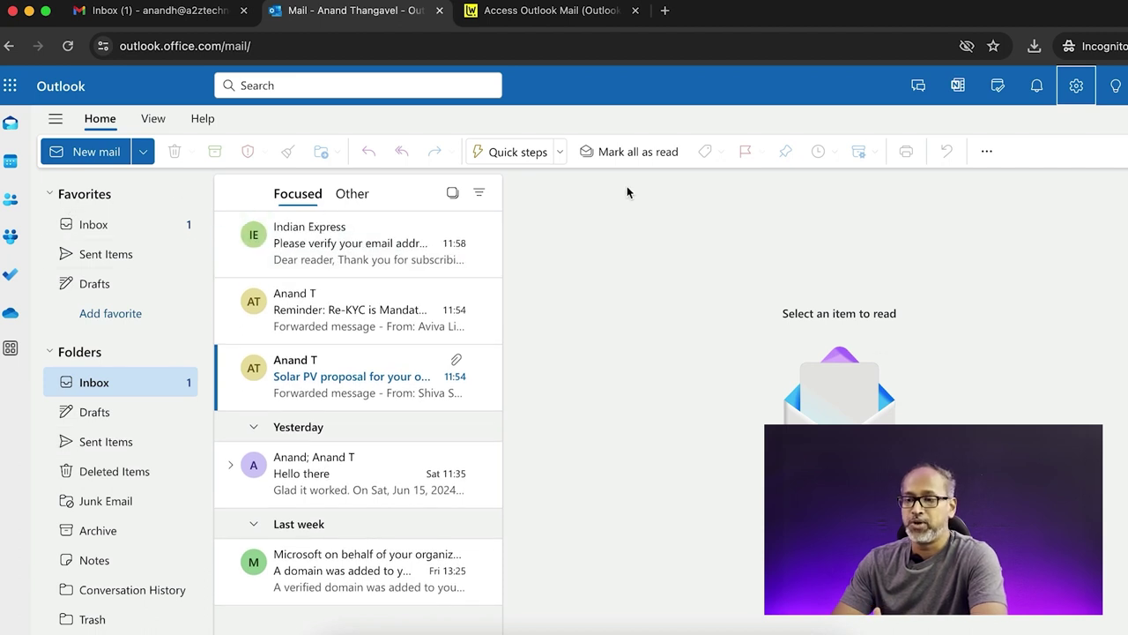
pyautogui.click(244, 12)
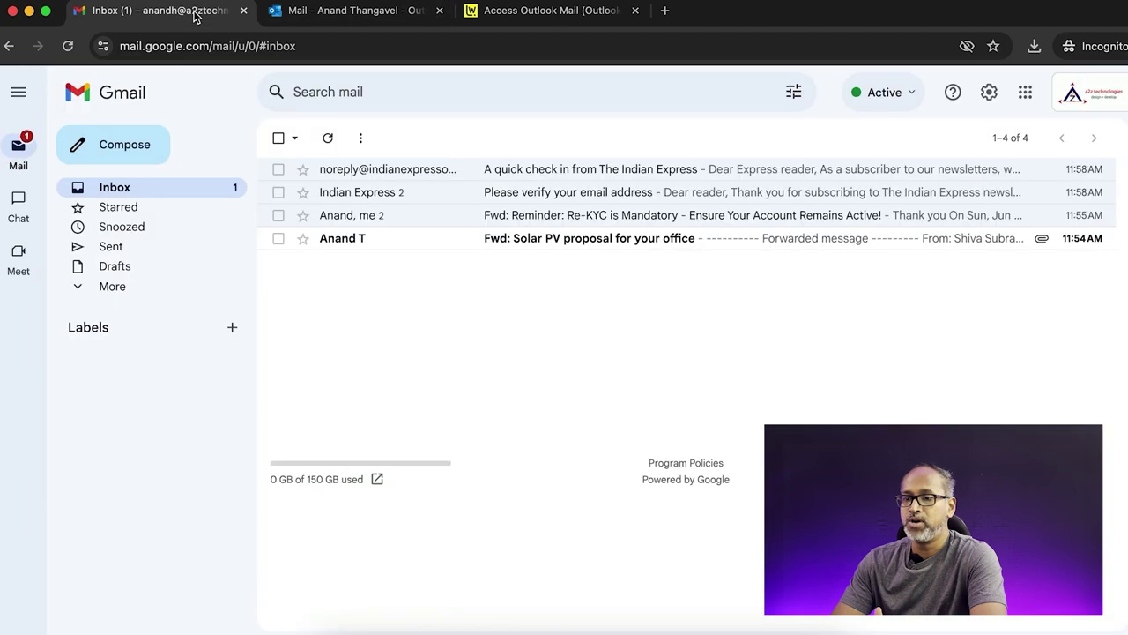
pyautogui.click(352, 11)
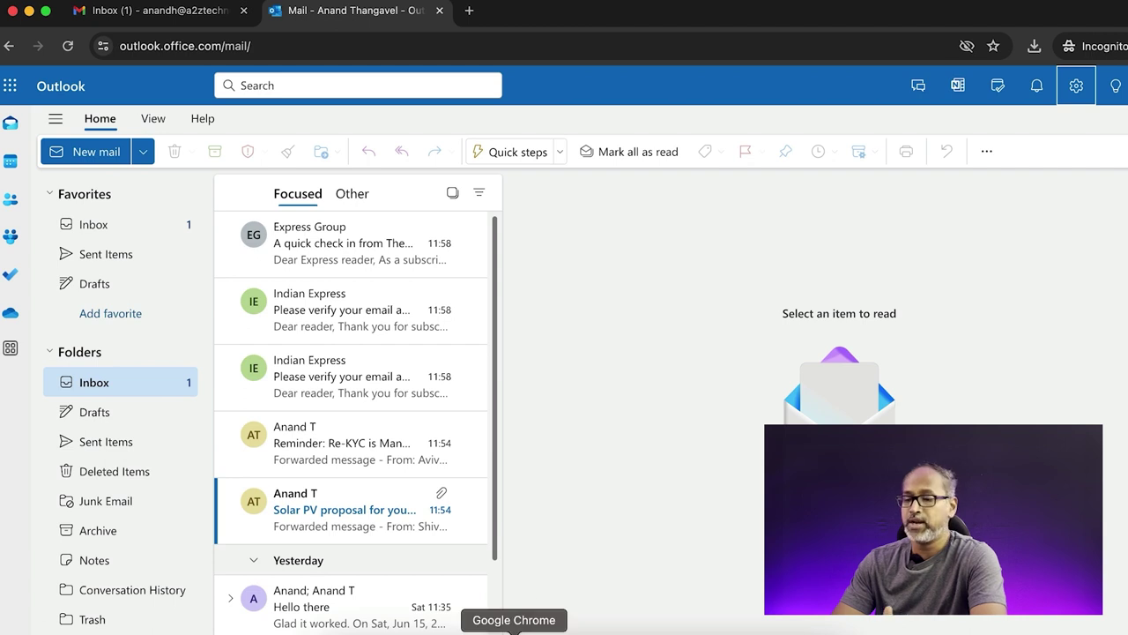
# - Back in Thunderbird, review Gmail's Sent Mail and the Microsoft 365 inbox and overview
pyautogui.click(738, 627)
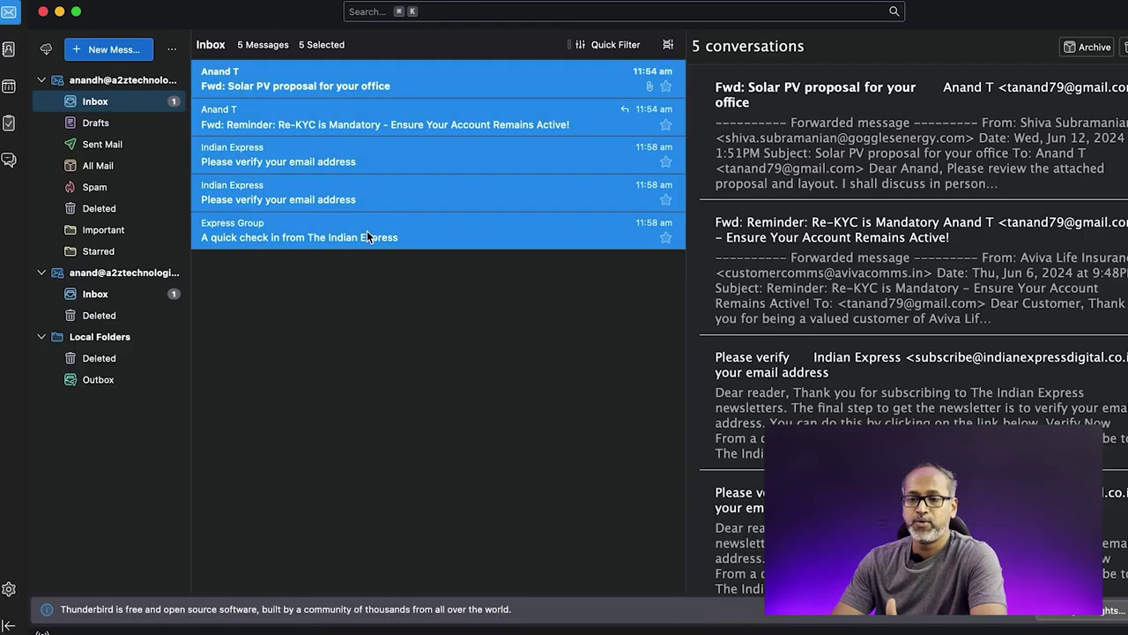
pyautogui.click(124, 142)
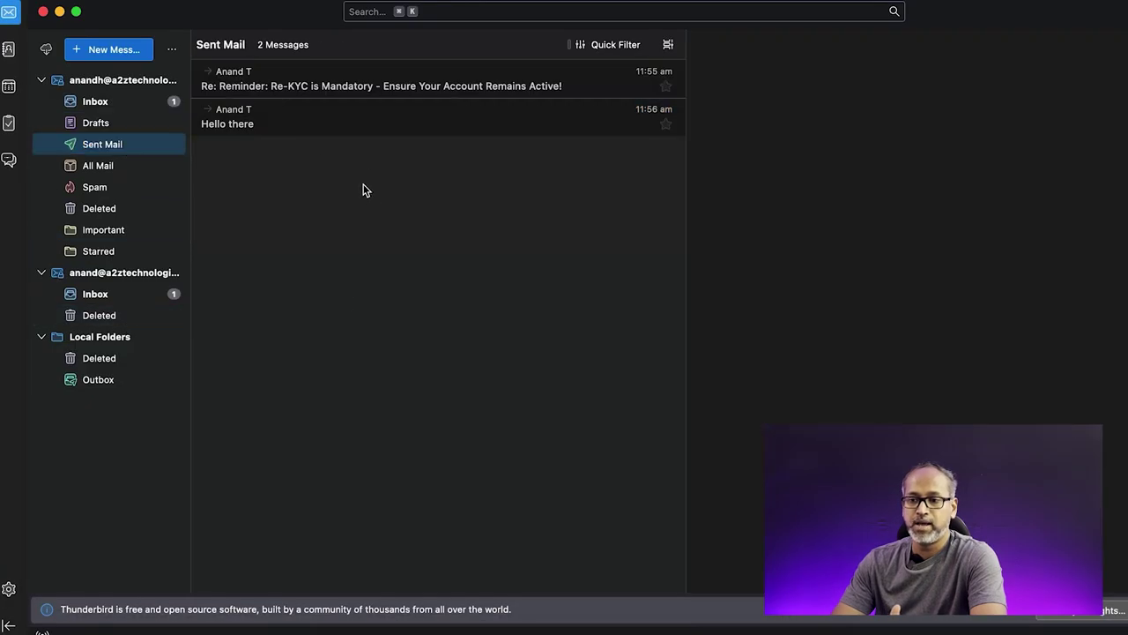
pyautogui.click(125, 300)
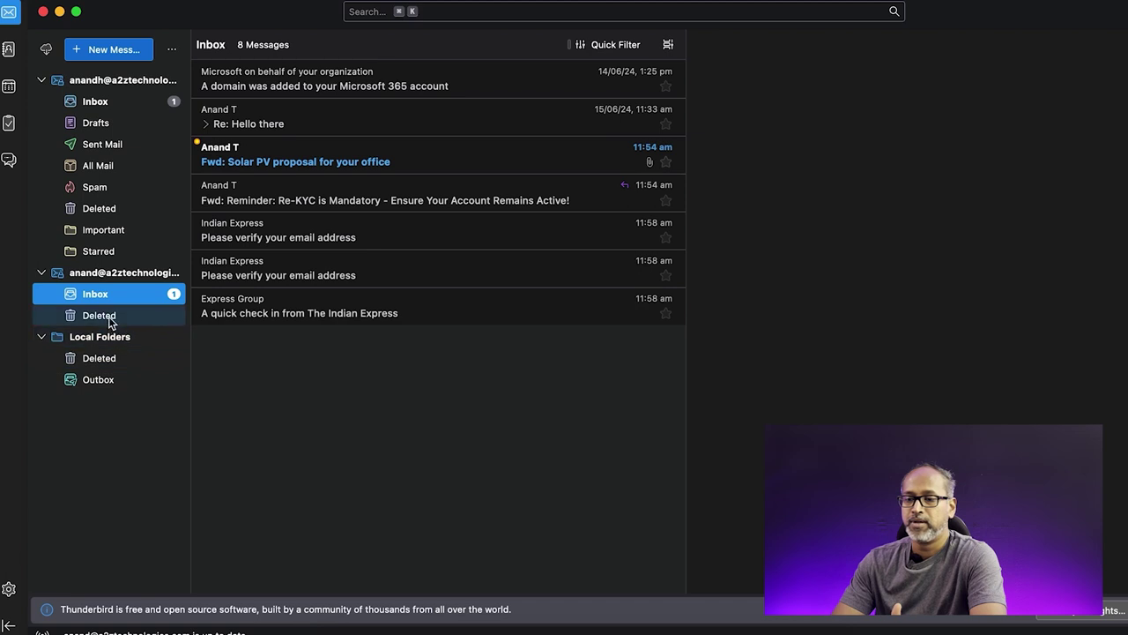
pyautogui.click(120, 280)
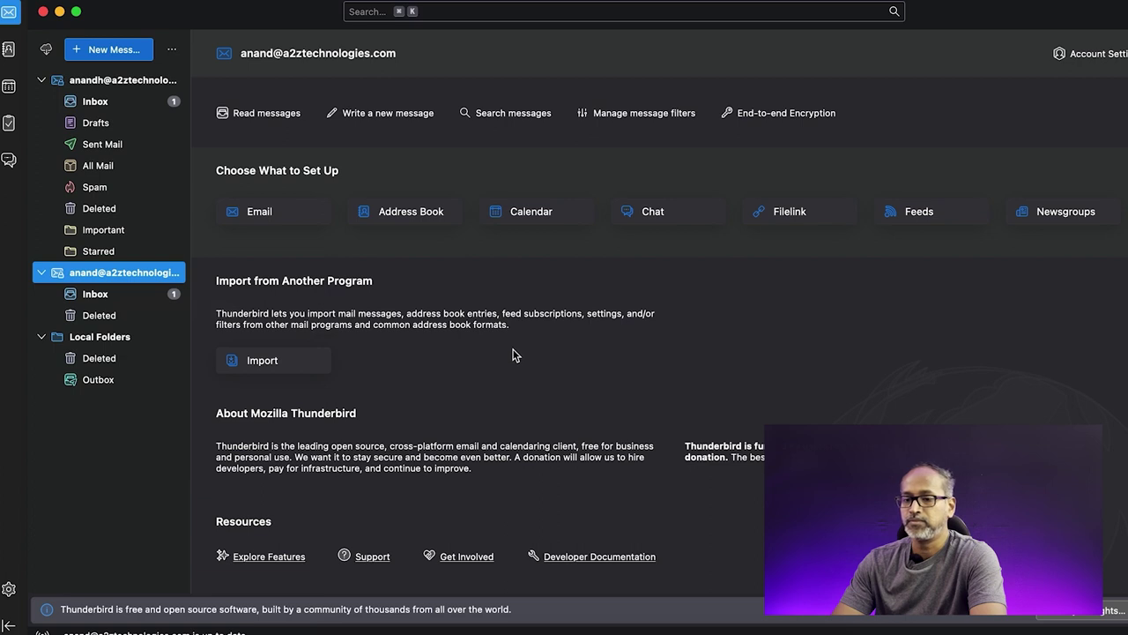
pyautogui.click(112, 297)
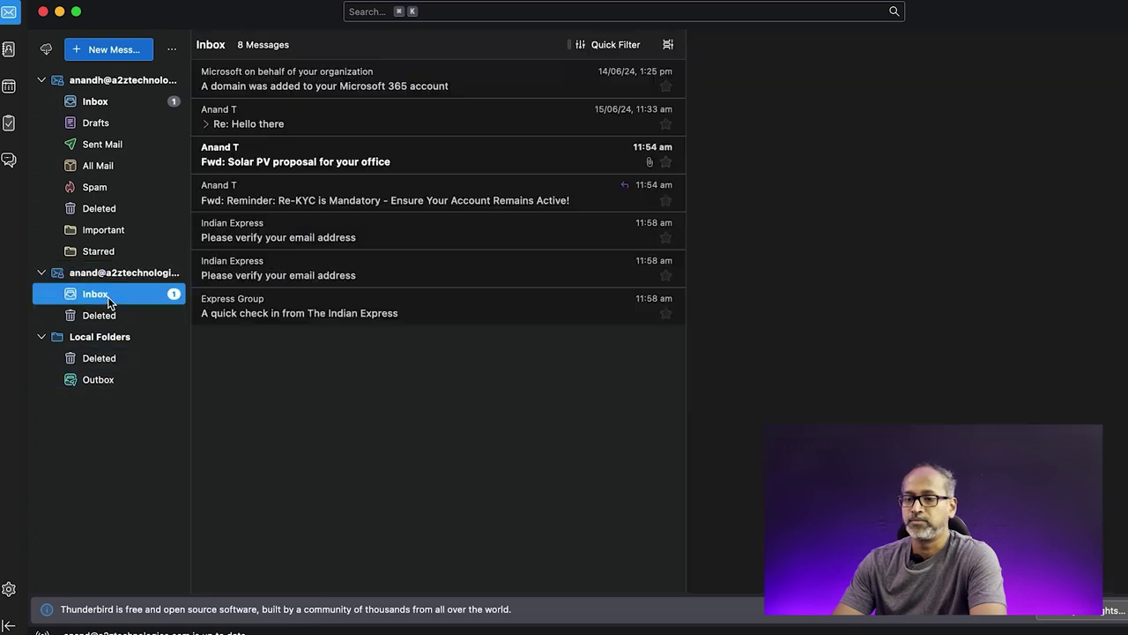
# - Select both Gmail sent messages, open Copy To and dismiss it, then reopen the Microsoft 365 account
pyautogui.click(139, 147)
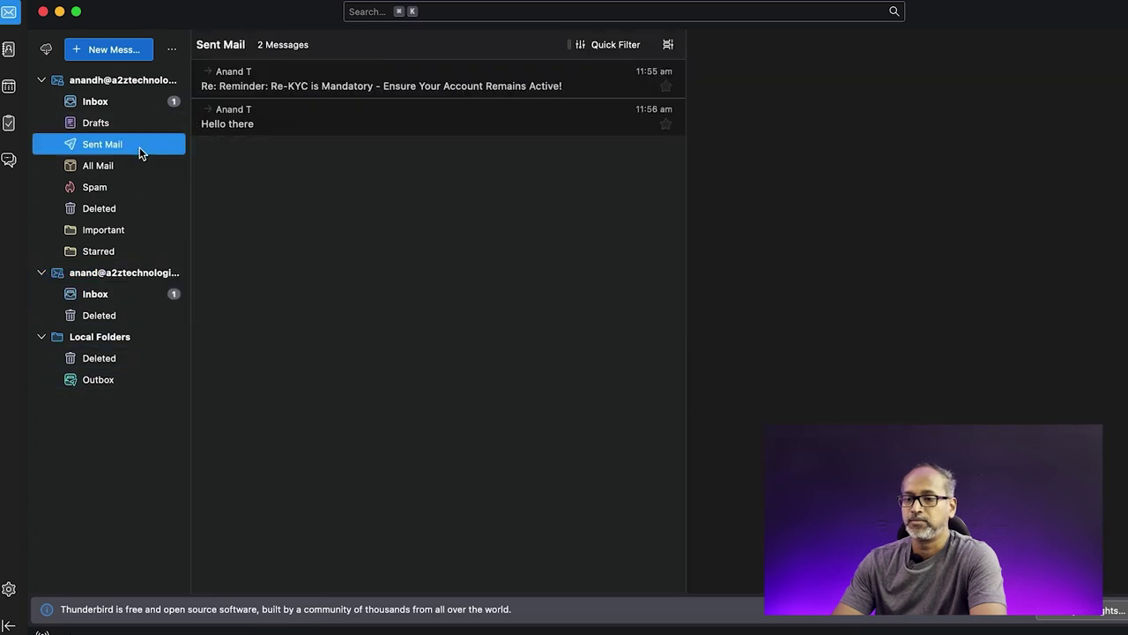
pyautogui.click(270, 154)
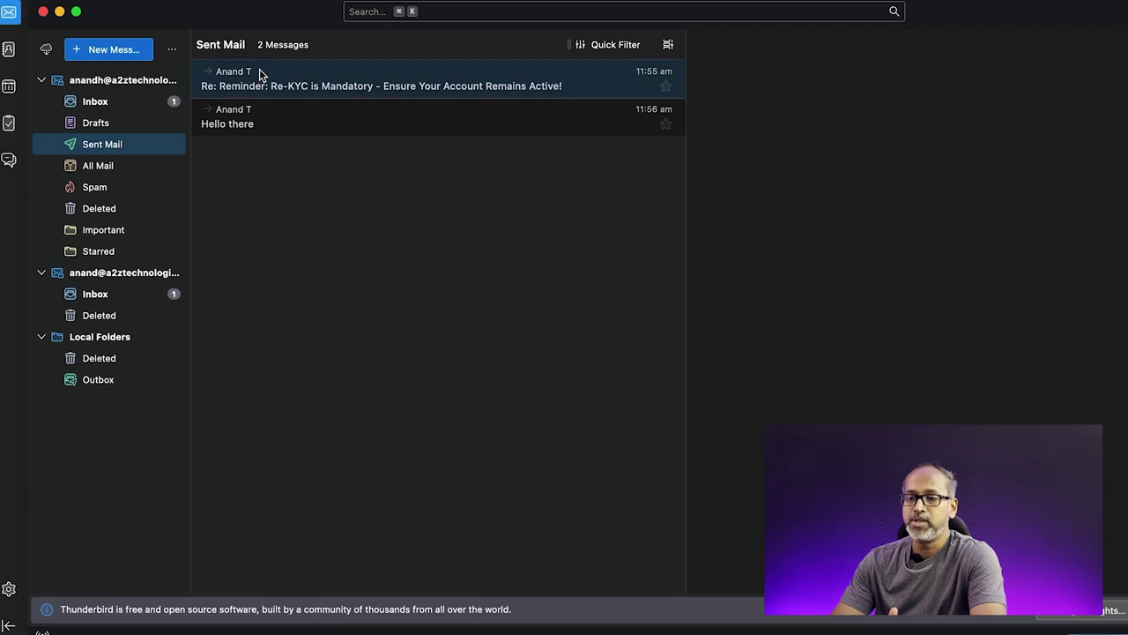
pyautogui.click(273, 112)
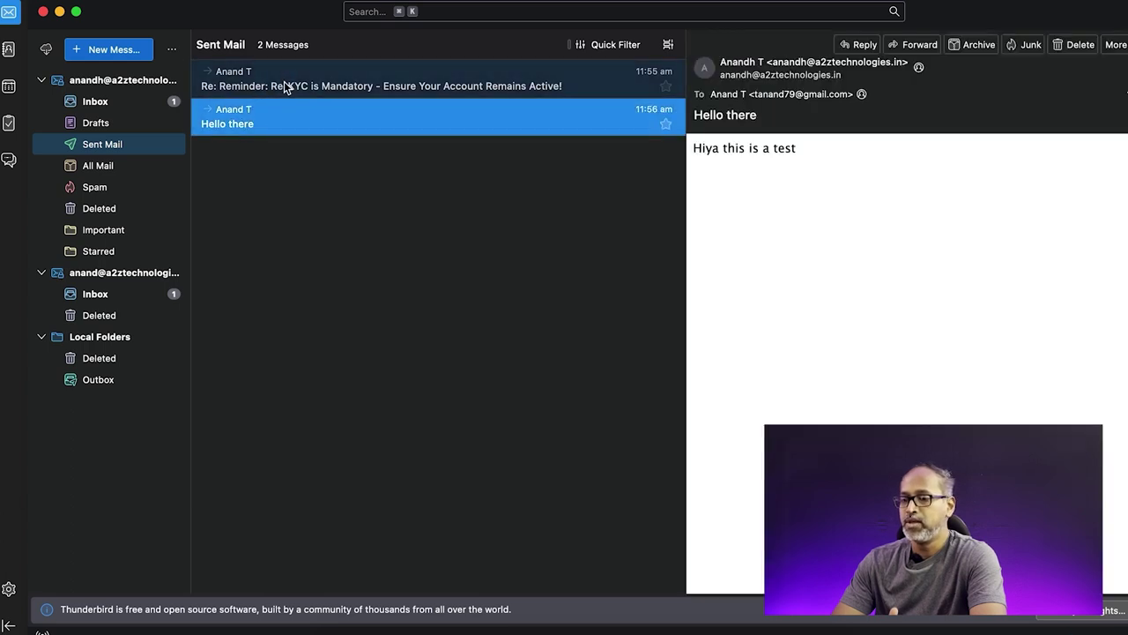
pyautogui.keyDown('shift'); pyautogui.click(282, 82); pyautogui.keyUp('shift')
pyautogui.rightClick(284, 83)
pyautogui.moveTo(415, 274)
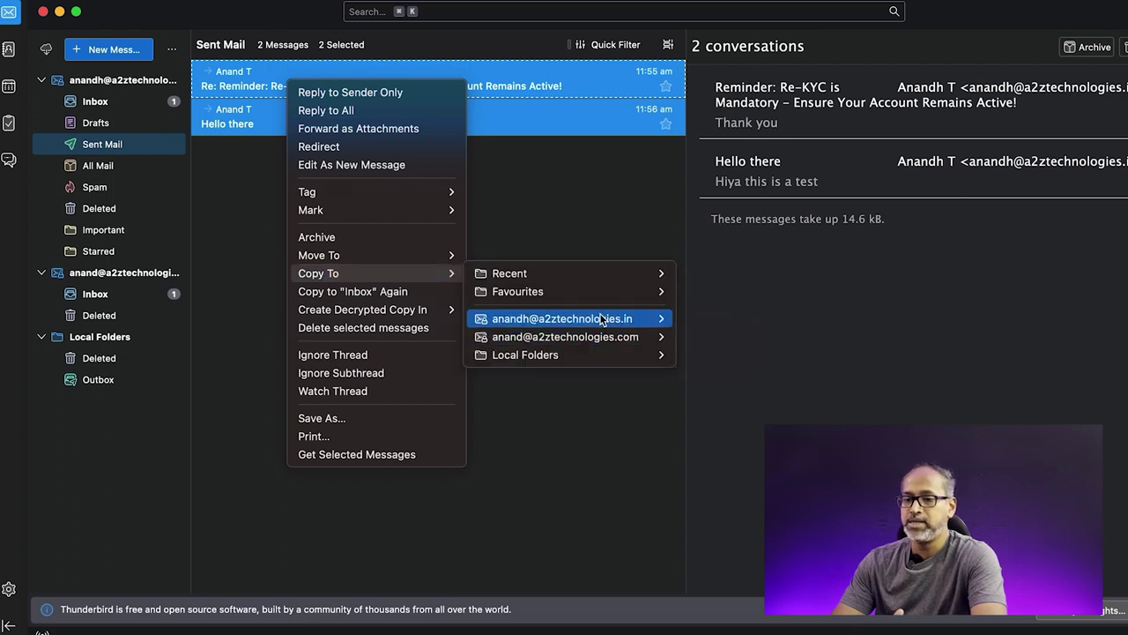
pyautogui.click(77, 473)
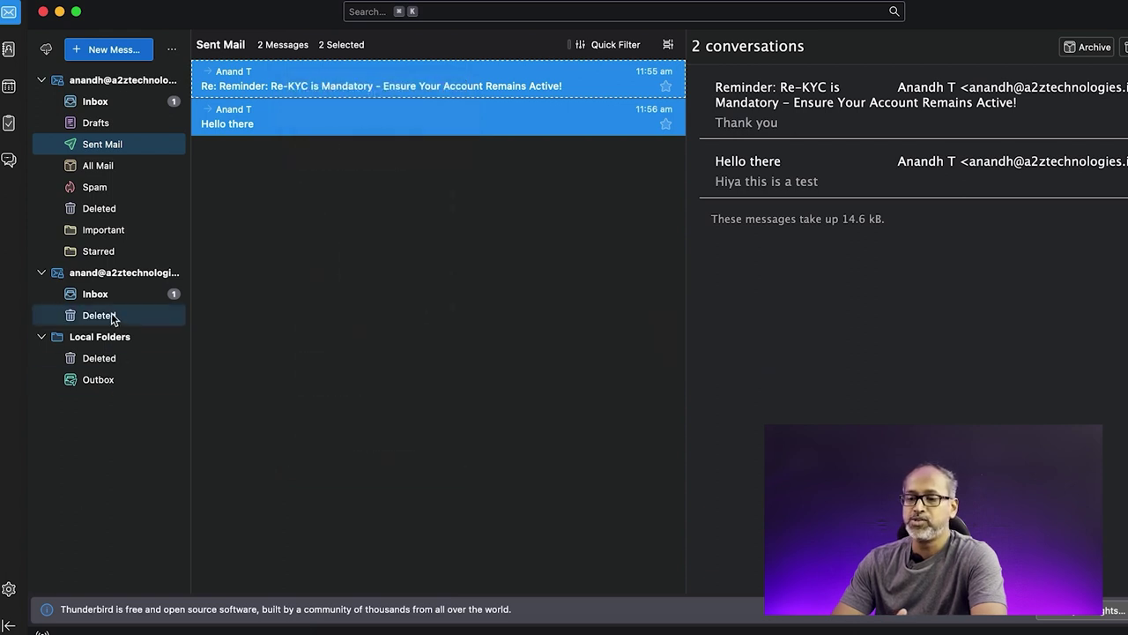
pyautogui.click(100, 297)
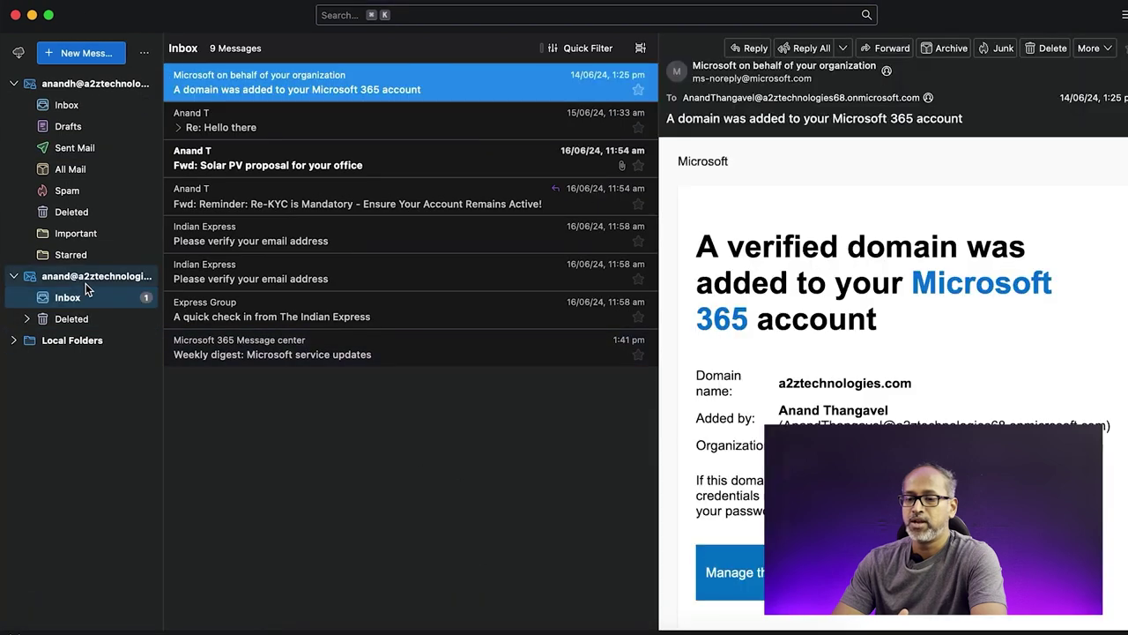
pyautogui.click(132, 275)
pyautogui.rightClick(109, 281)
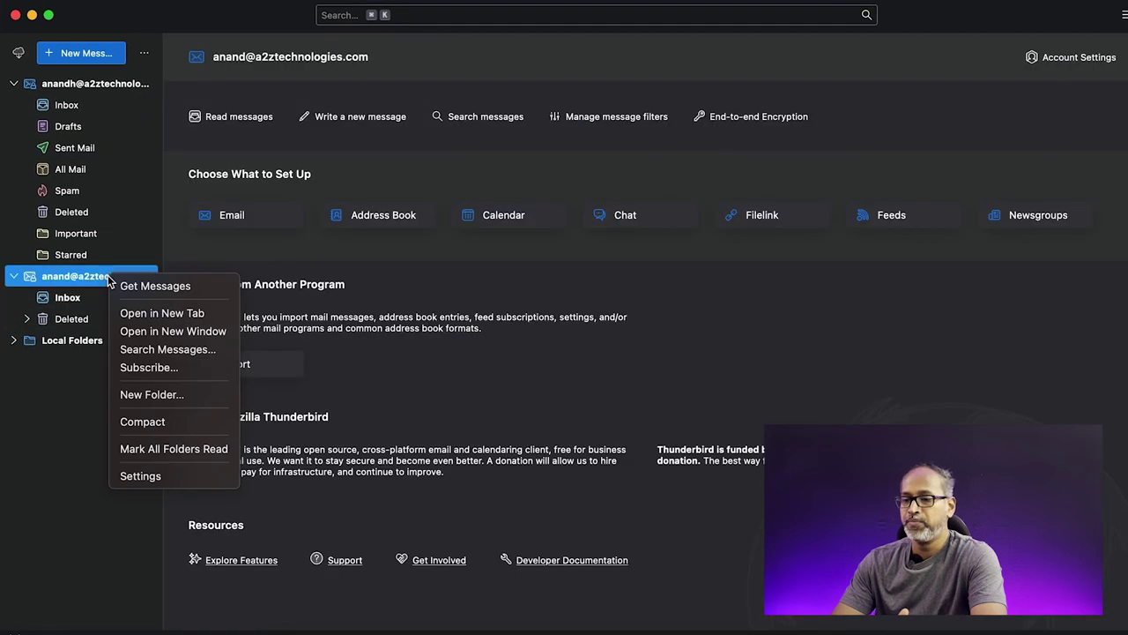
pyautogui.click(206, 395)
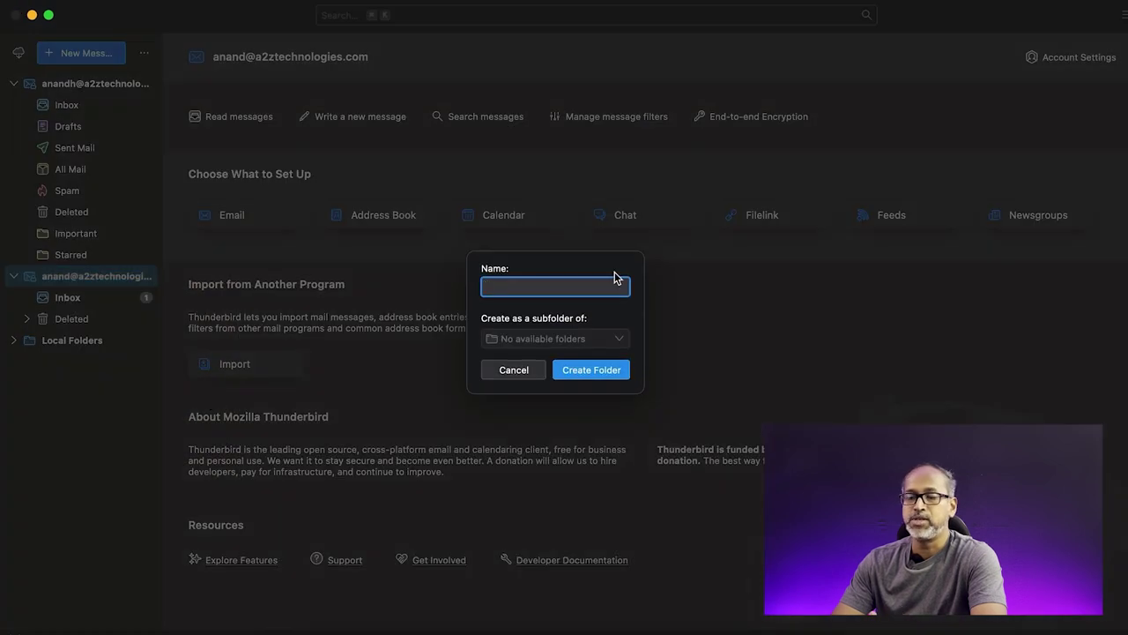
pyautogui.write('Sent Items')
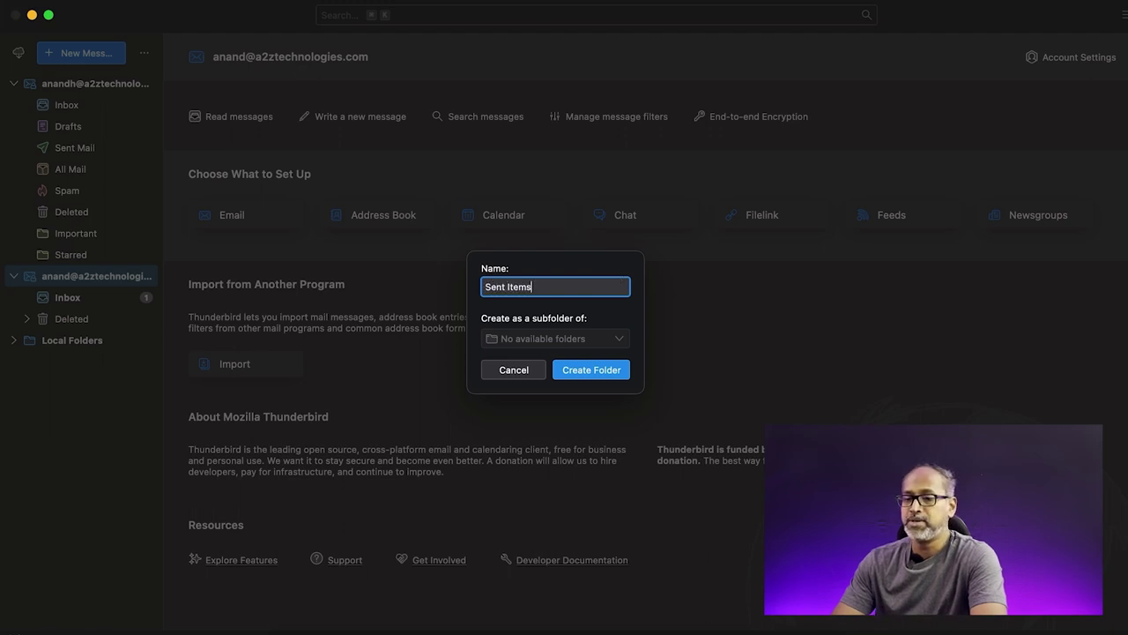
pyautogui.click(583, 371)
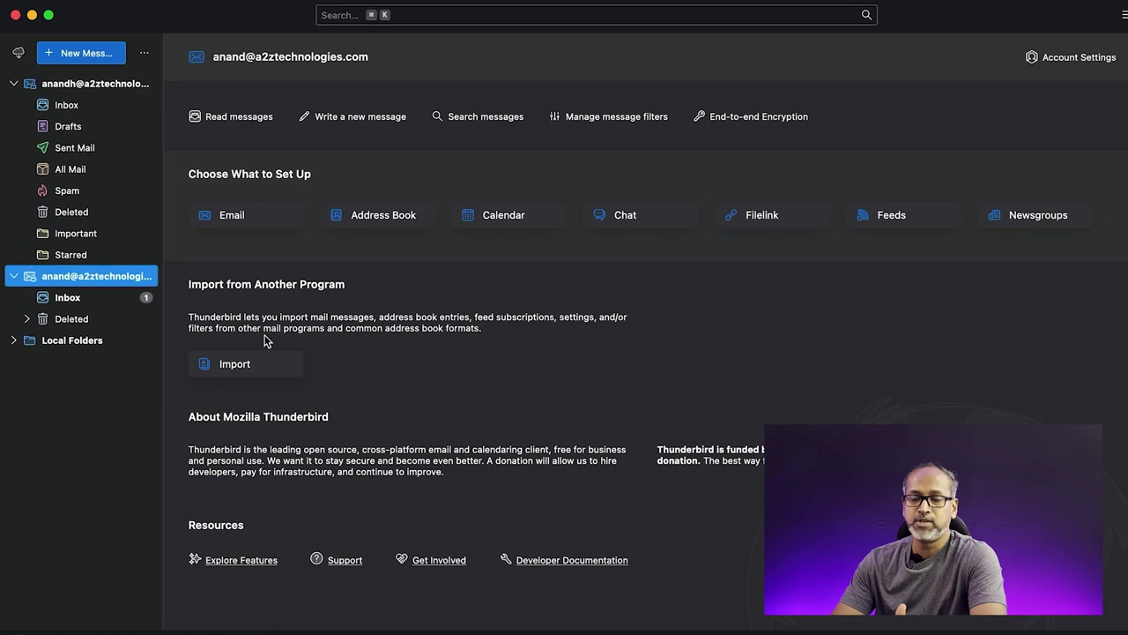
pyautogui.rightClick(101, 278)
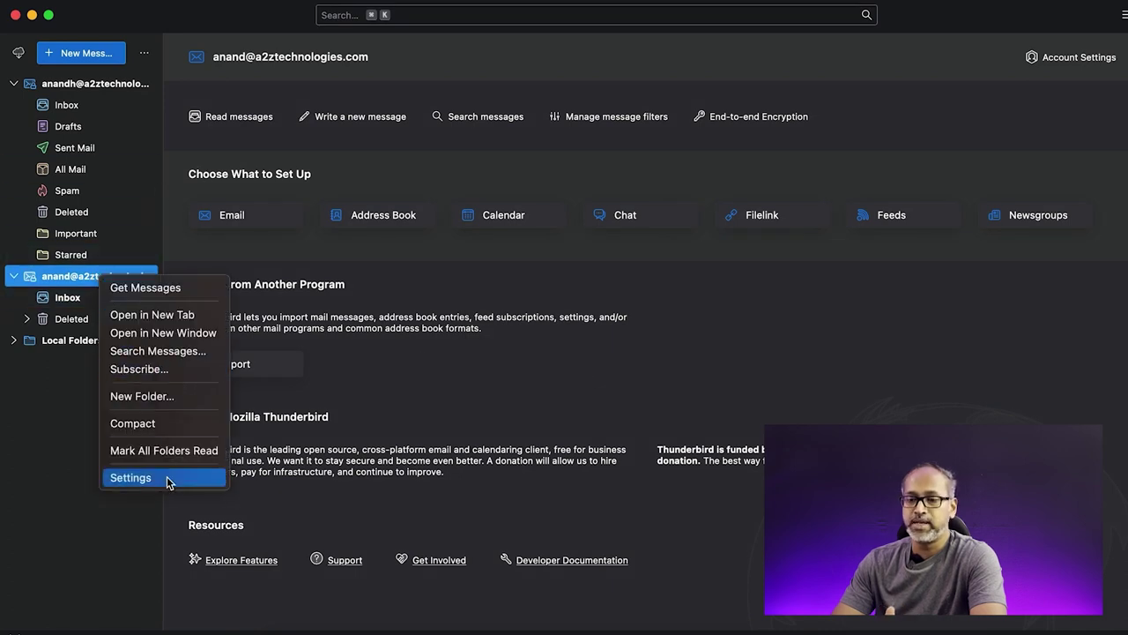
pyautogui.click(167, 477)
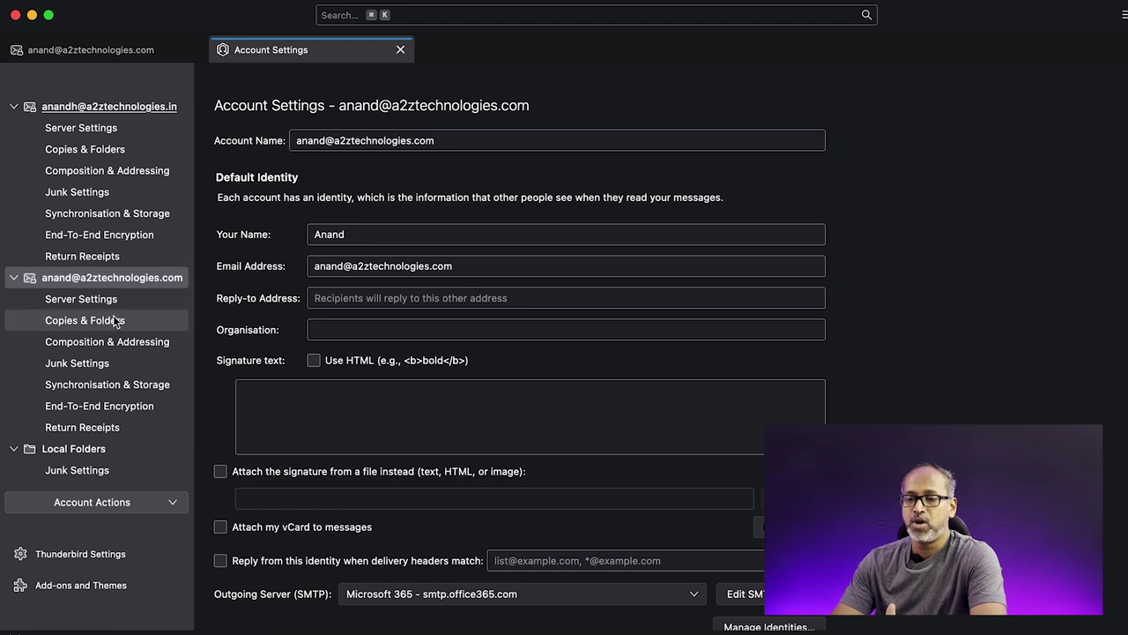
pyautogui.click(124, 300)
pyautogui.click(122, 322)
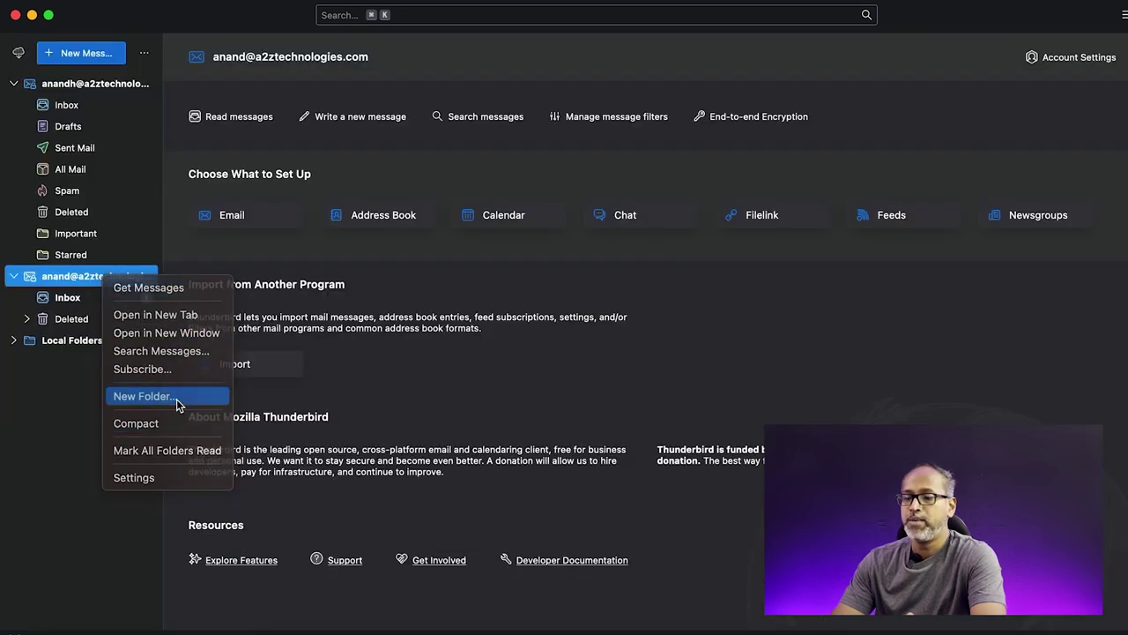
# - Create a Sent folder in the Microsoft 365 account and check its properties without changes
pyautogui.click(176, 399)
pyautogui.write('Sent')
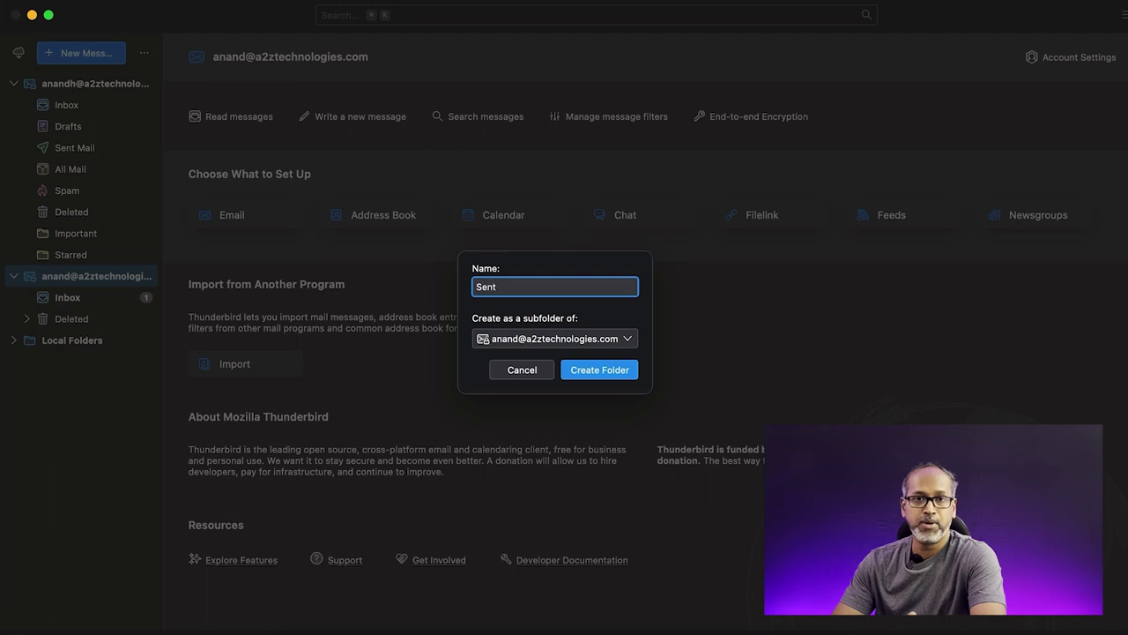
pyautogui.press('Return')
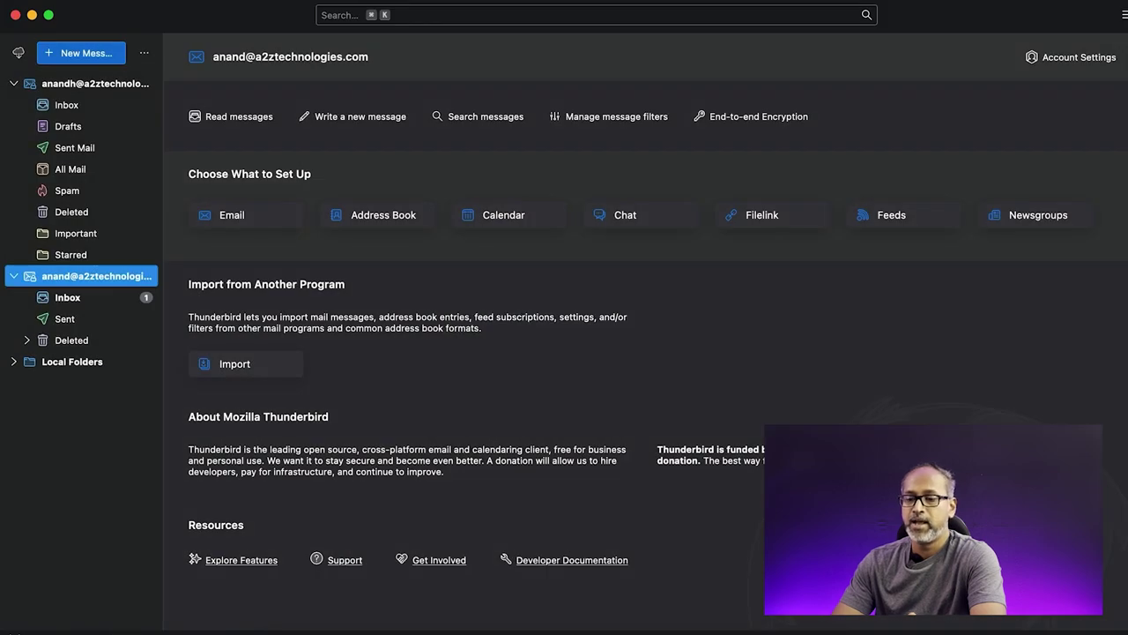
pyautogui.click(71, 319)
pyautogui.rightClick(79, 319)
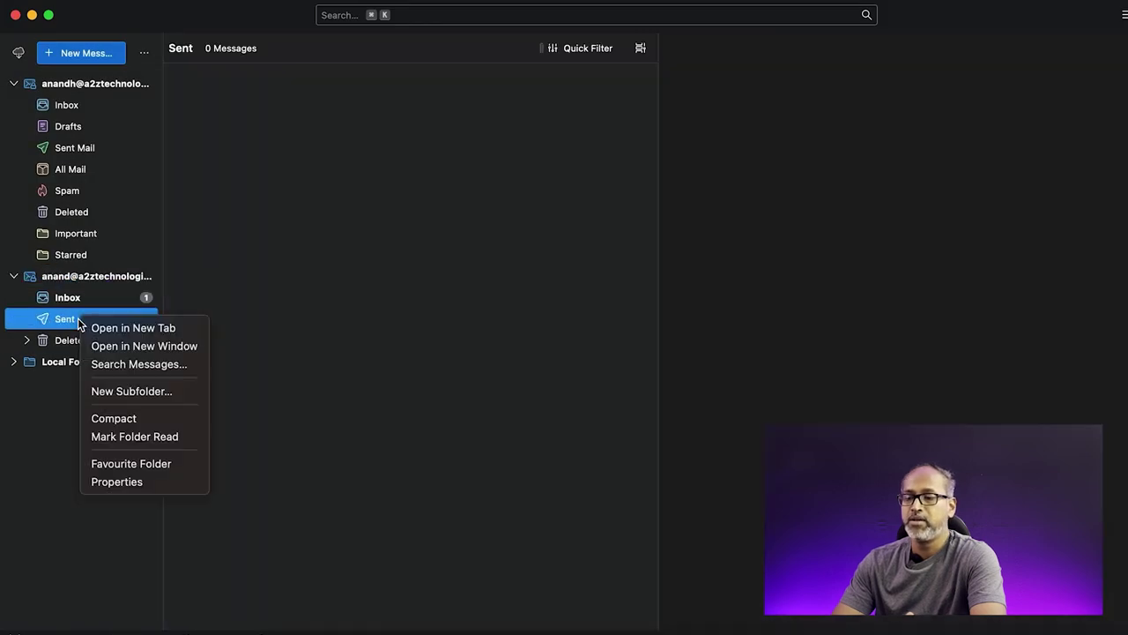
pyautogui.click(145, 487)
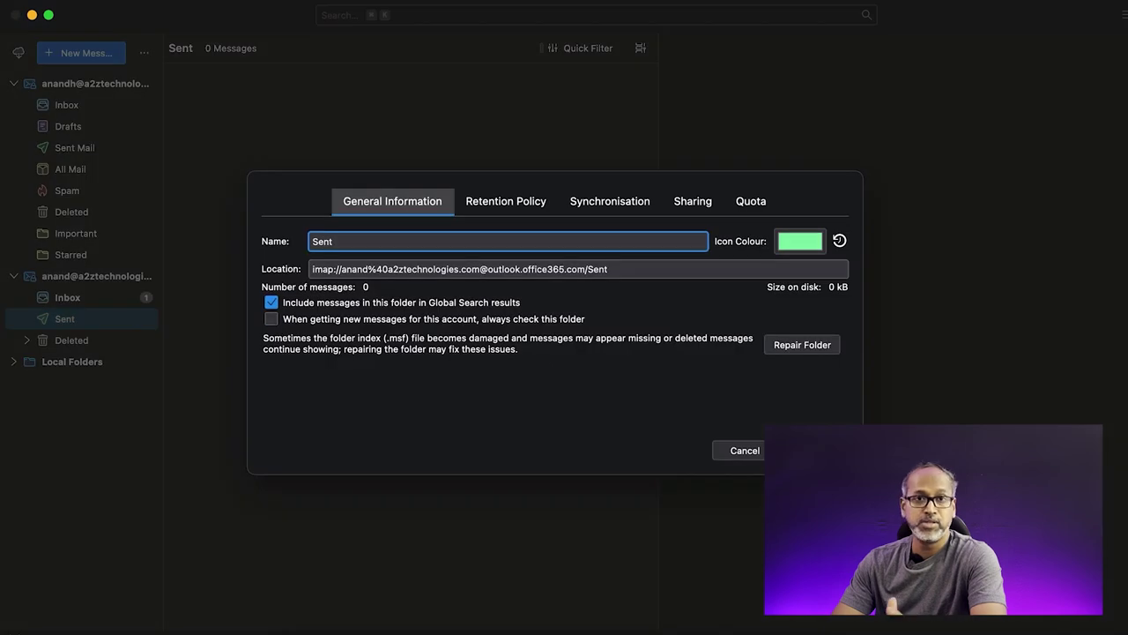
pyautogui.click(740, 451)
# - Create a second folder named 'Sent Items' in the Microsoft 365 account
pyautogui.click(116, 280)
pyautogui.rightClick(124, 287)
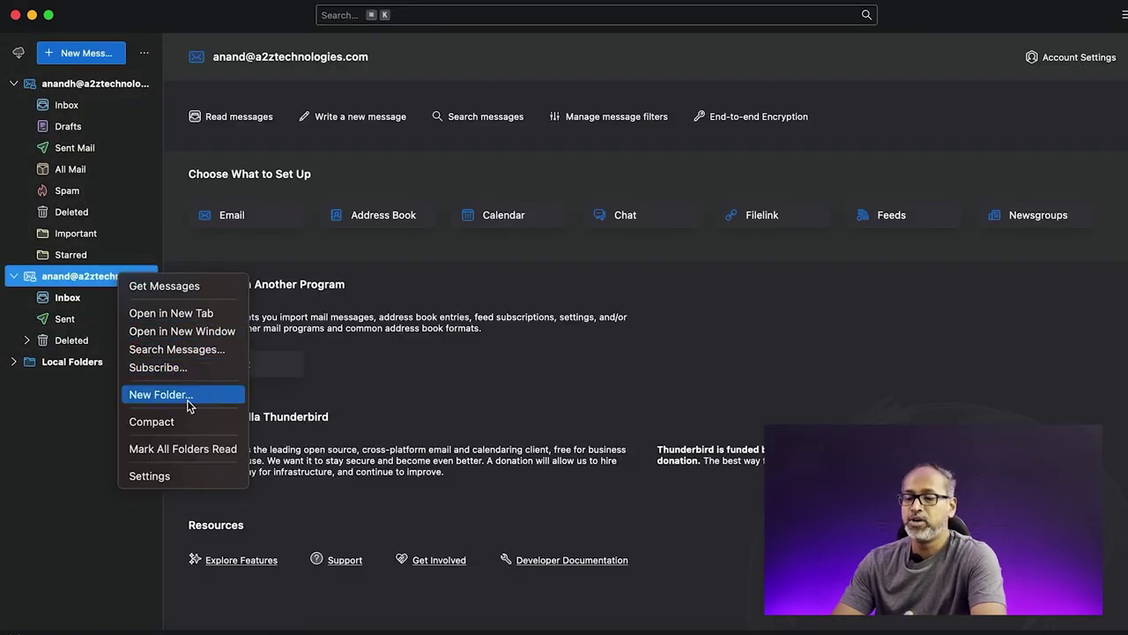
pyautogui.click(160, 394)
pyautogui.write('Sent It')
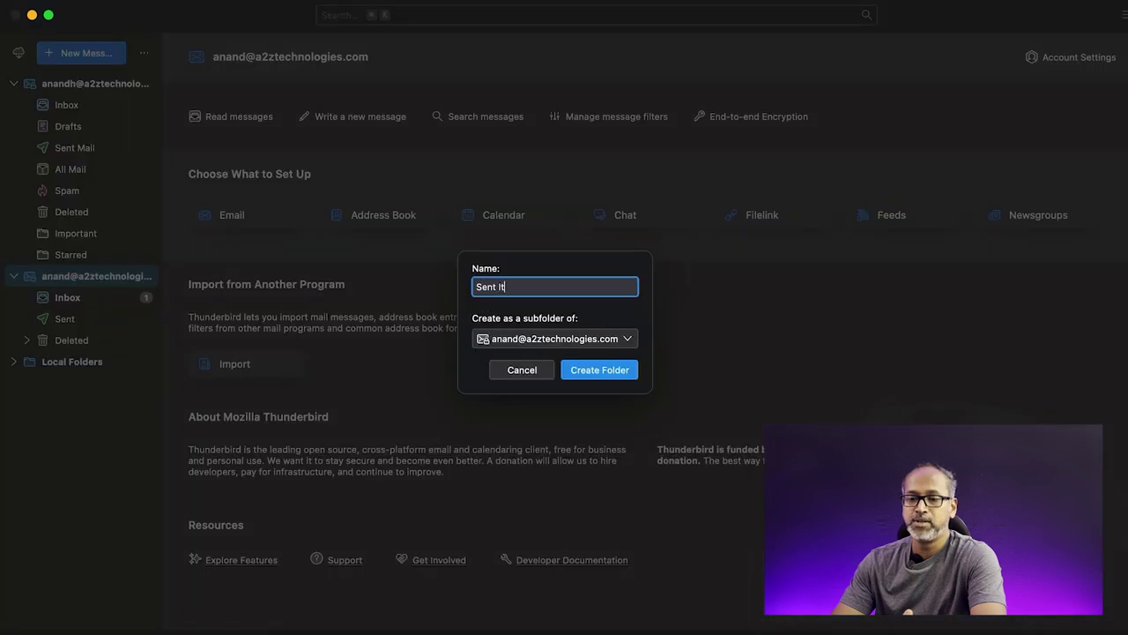
pyautogui.write('ems')
pyautogui.press('Return')
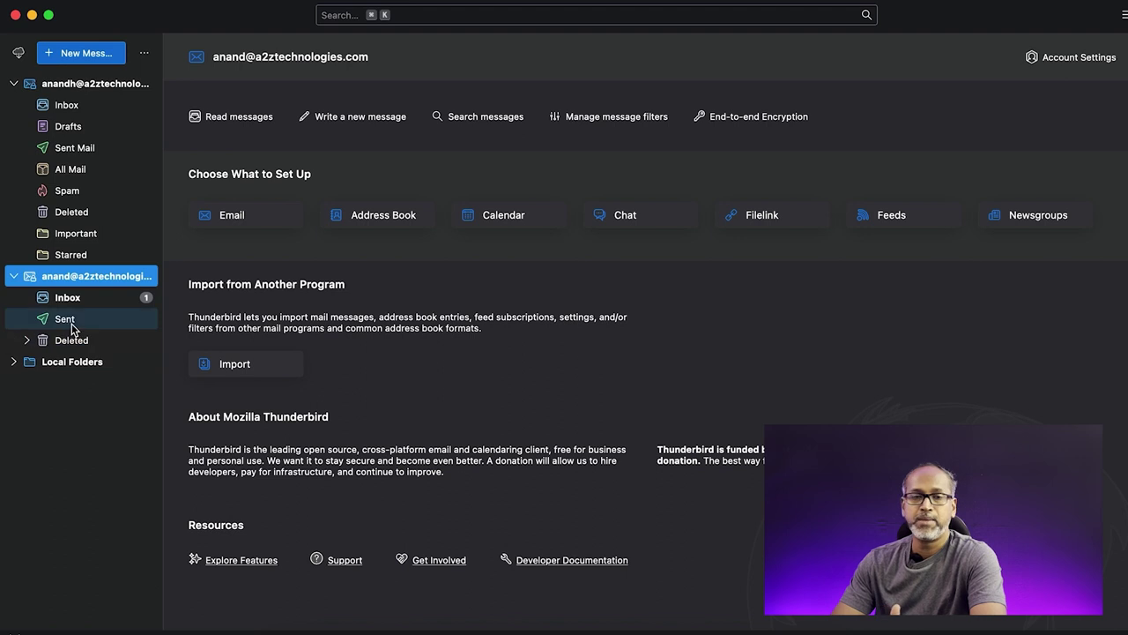
pyautogui.click(71, 320)
pyautogui.click(119, 277)
pyautogui.rightClick(119, 277)
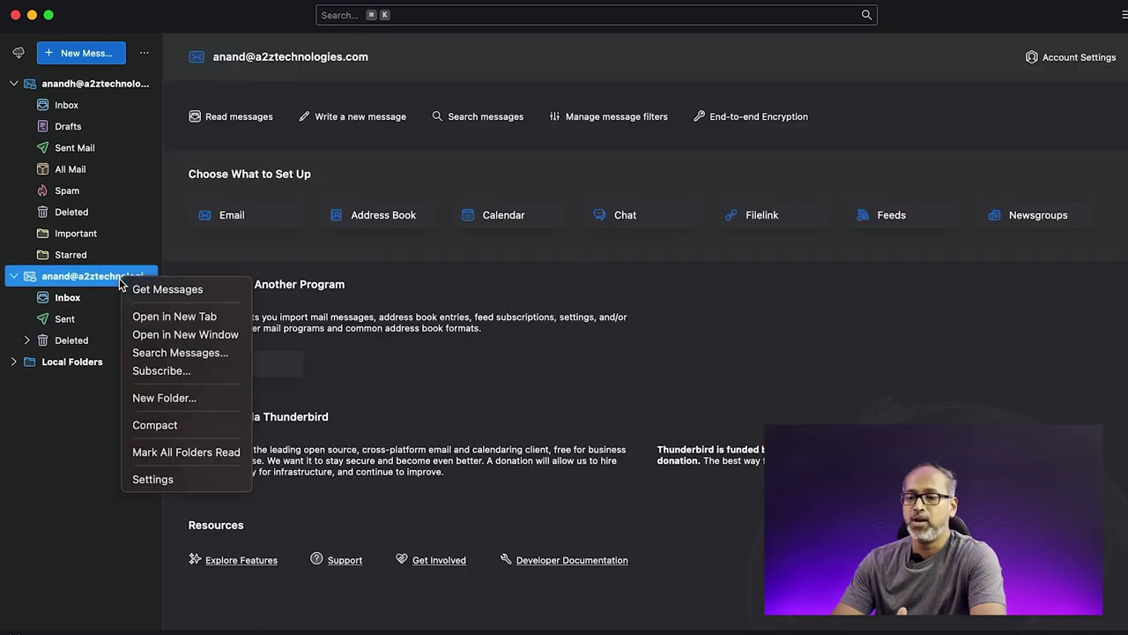
# - In Copies & Folders, set the account's 'Sent' folder location to Local Folders
pyautogui.click(173, 480)
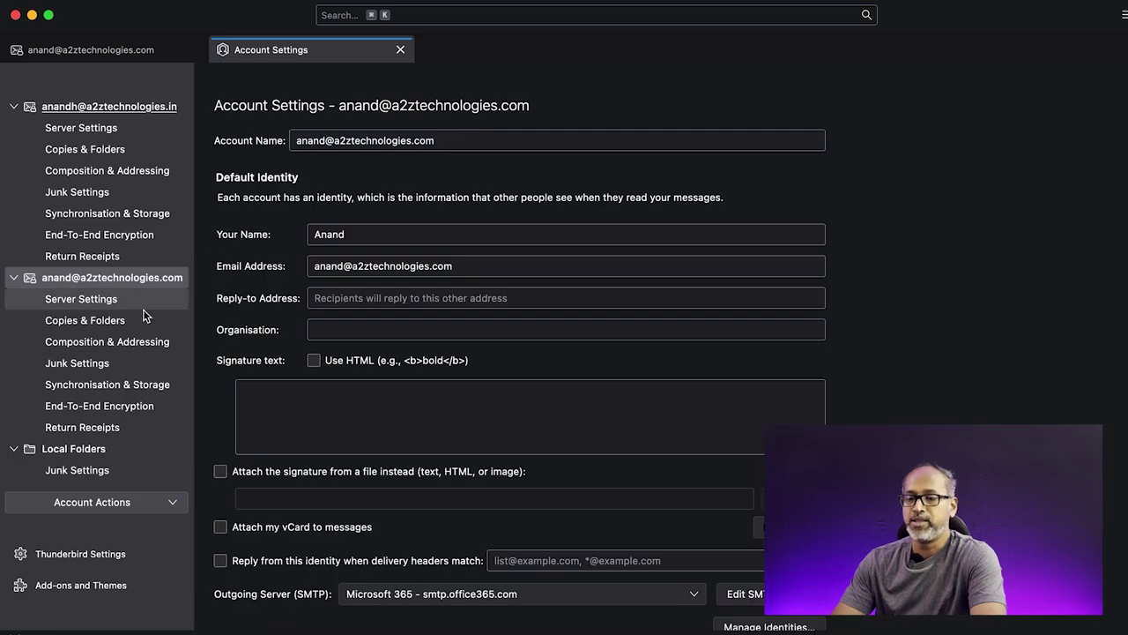
pyautogui.click(109, 301)
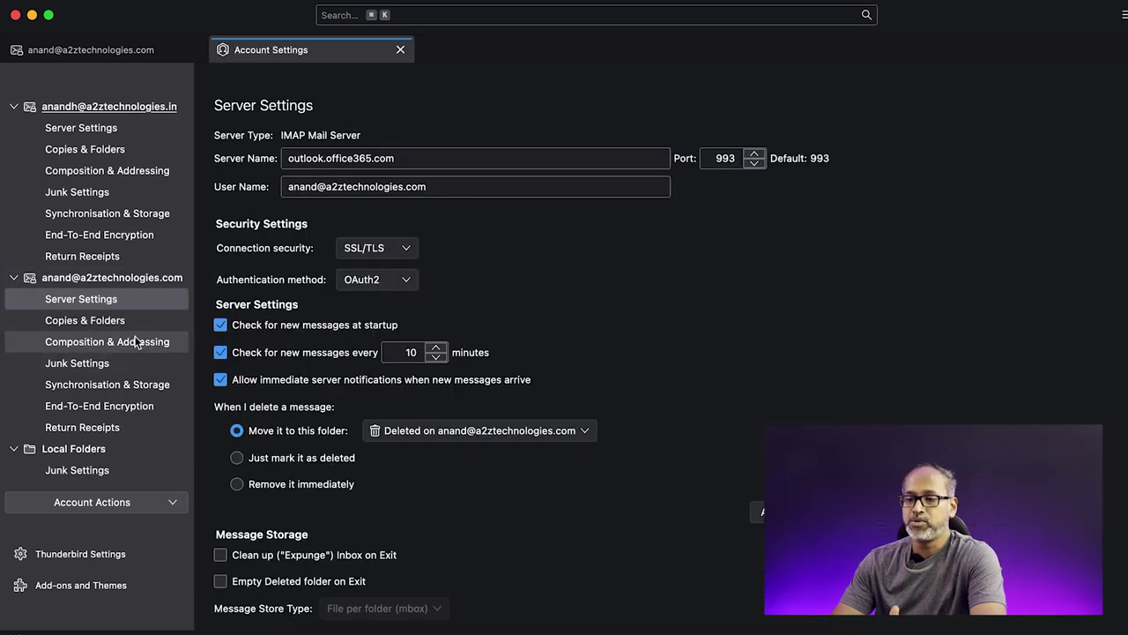
pyautogui.click(164, 321)
pyautogui.click(461, 175)
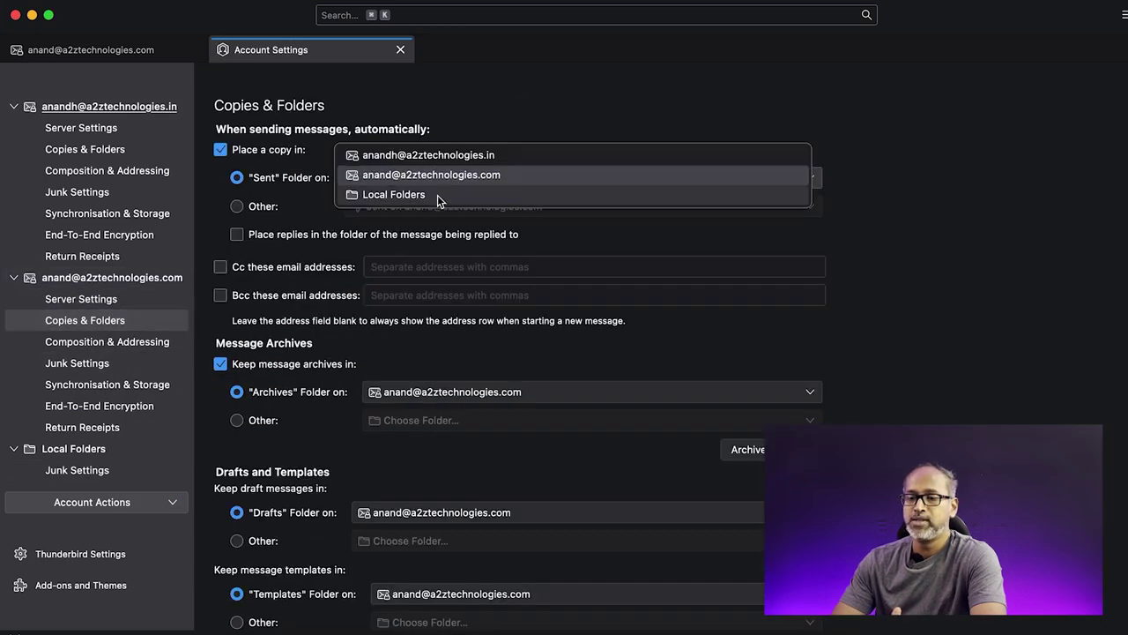
pyautogui.click(437, 195)
pyautogui.click(402, 50)
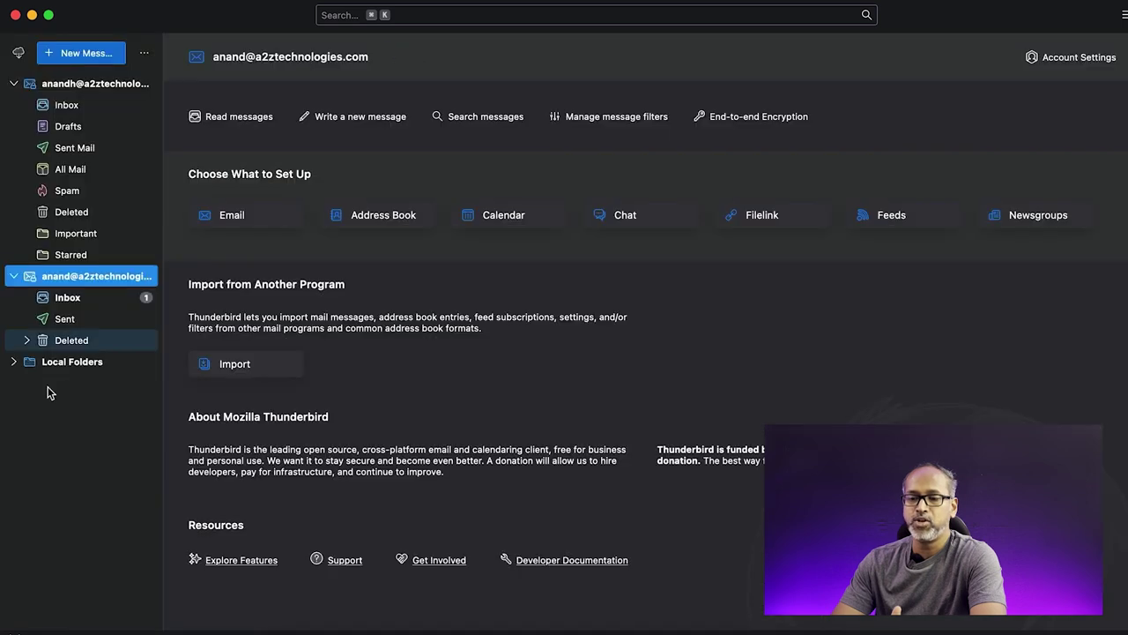
# - Create another Sent Items folder in the account, then open the Sent folder
pyautogui.rightClick(108, 280)
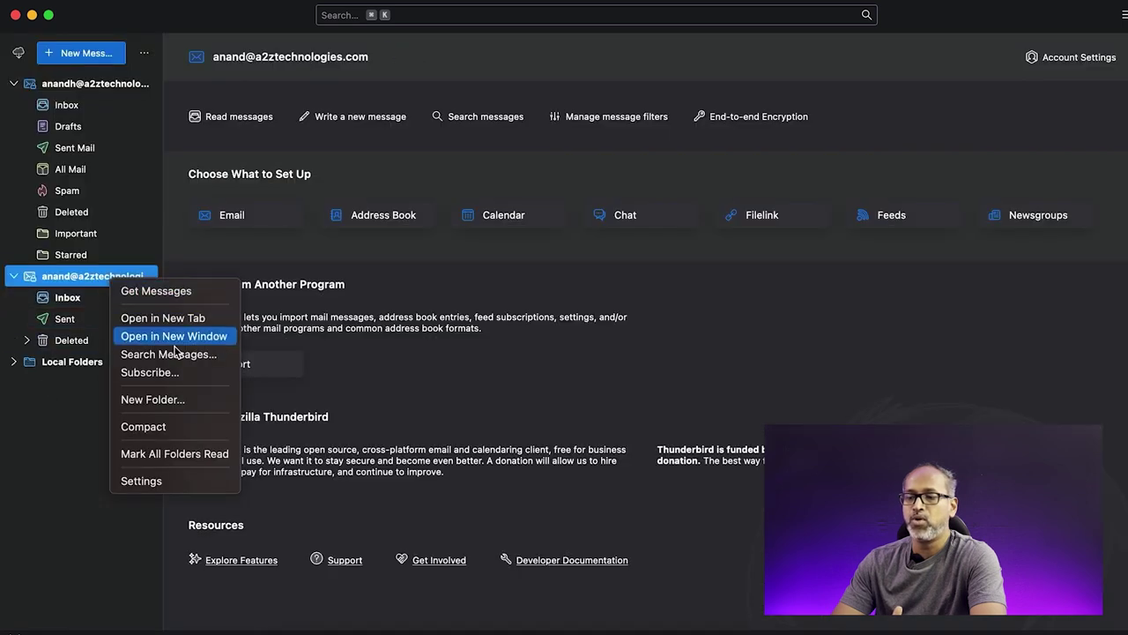
pyautogui.click(181, 399)
pyautogui.write('Sent Items')
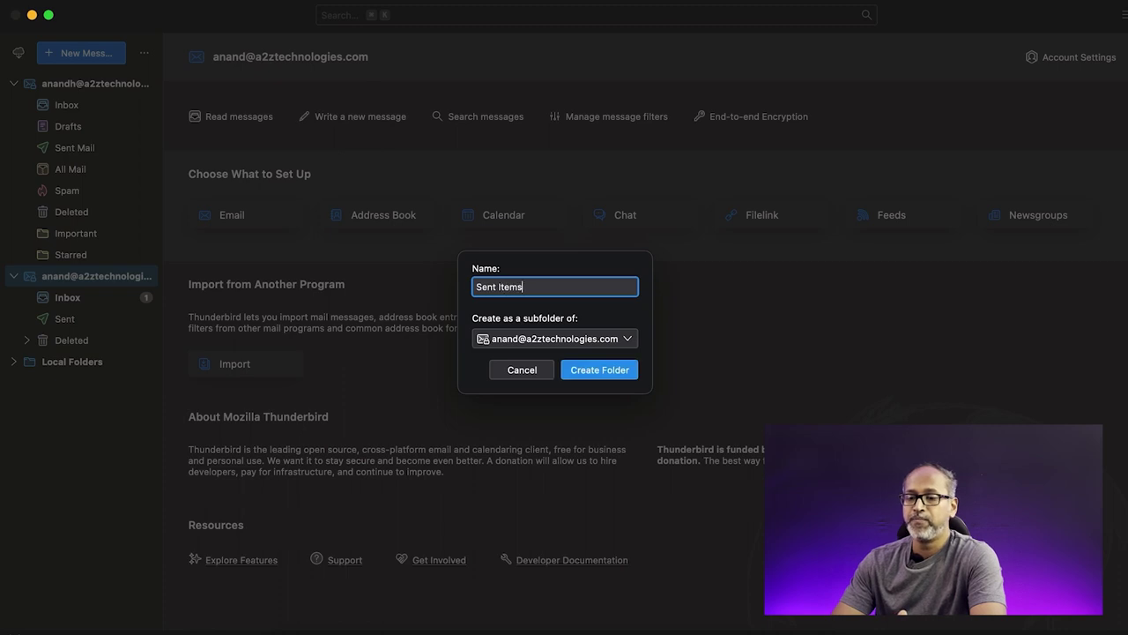
pyautogui.press('Return')
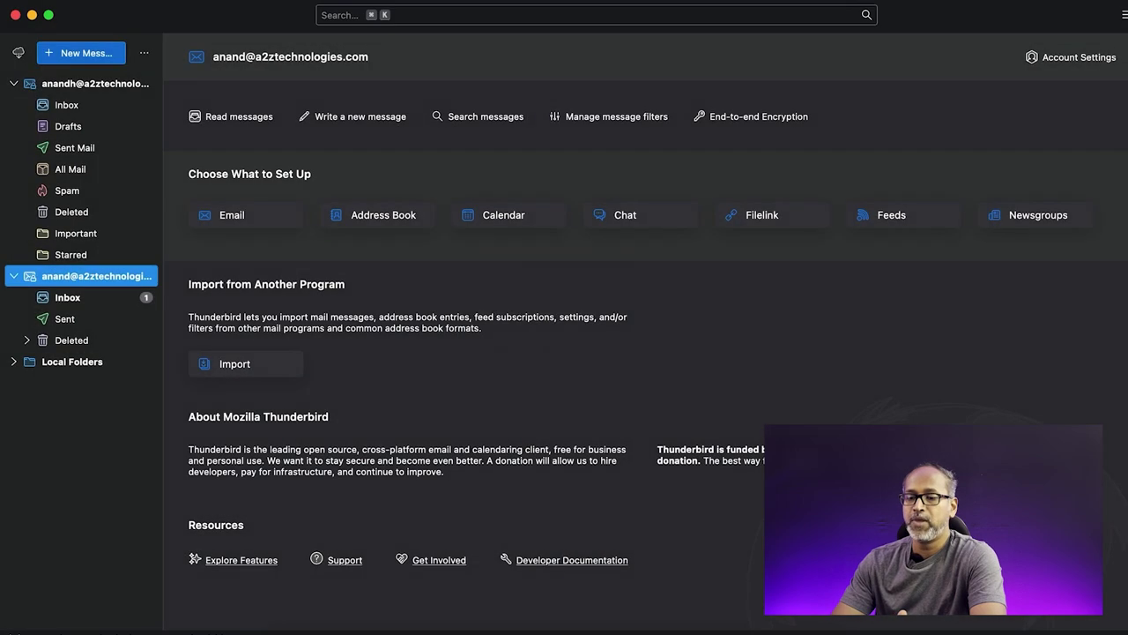
pyautogui.click(67, 320)
# - Rename the Sent folder to 'Sent Items'
pyautogui.rightClick(69, 318)
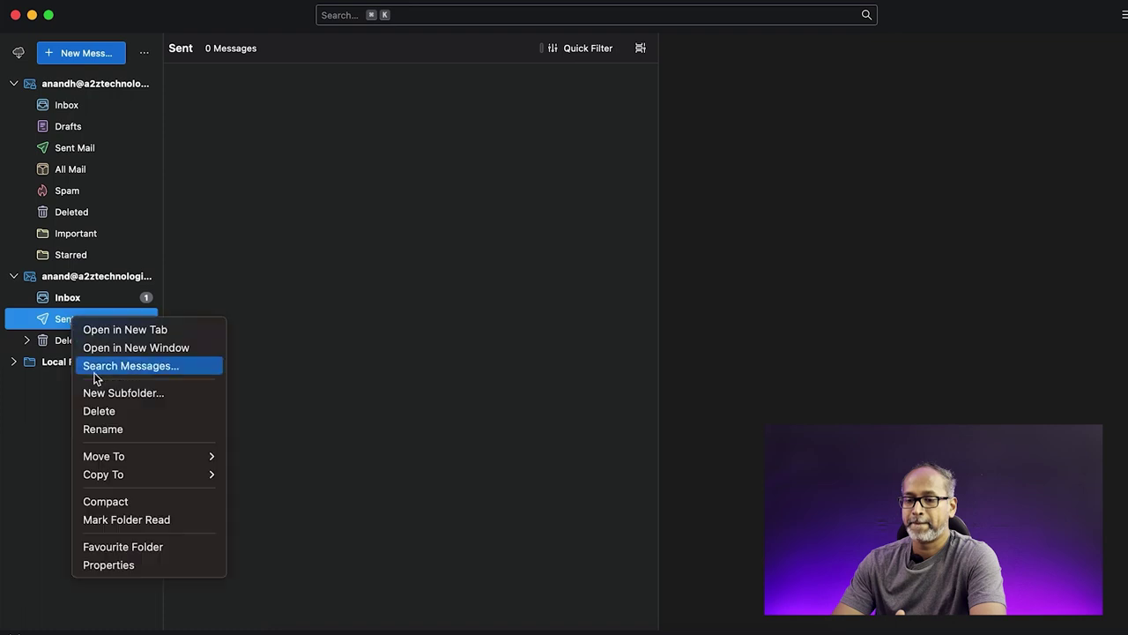
pyautogui.click(157, 431)
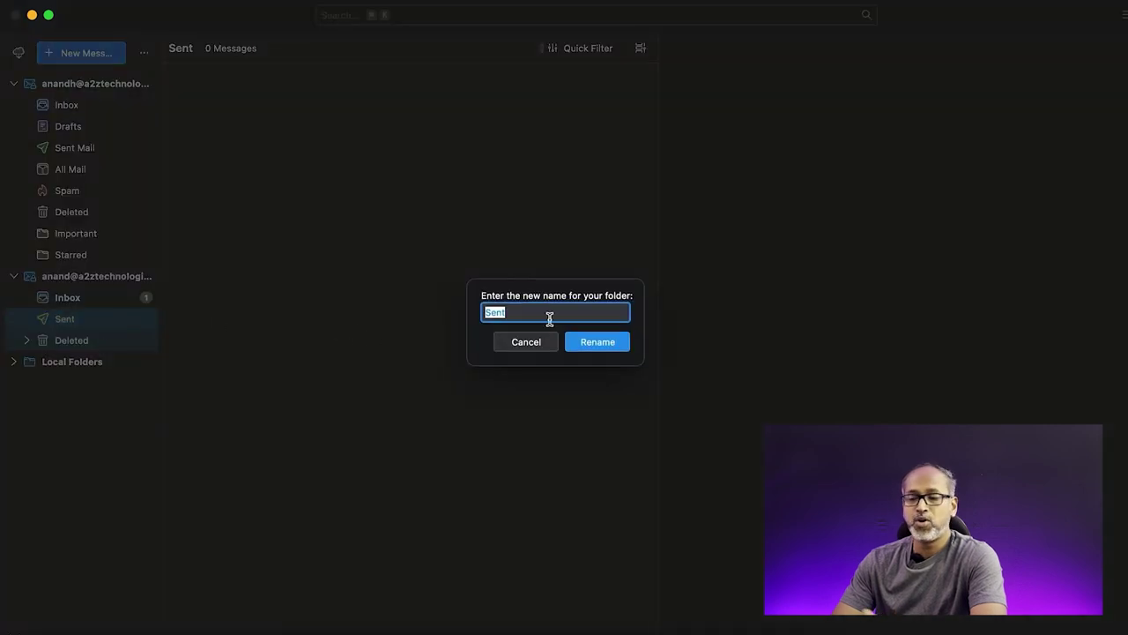
pyautogui.click(554, 311)
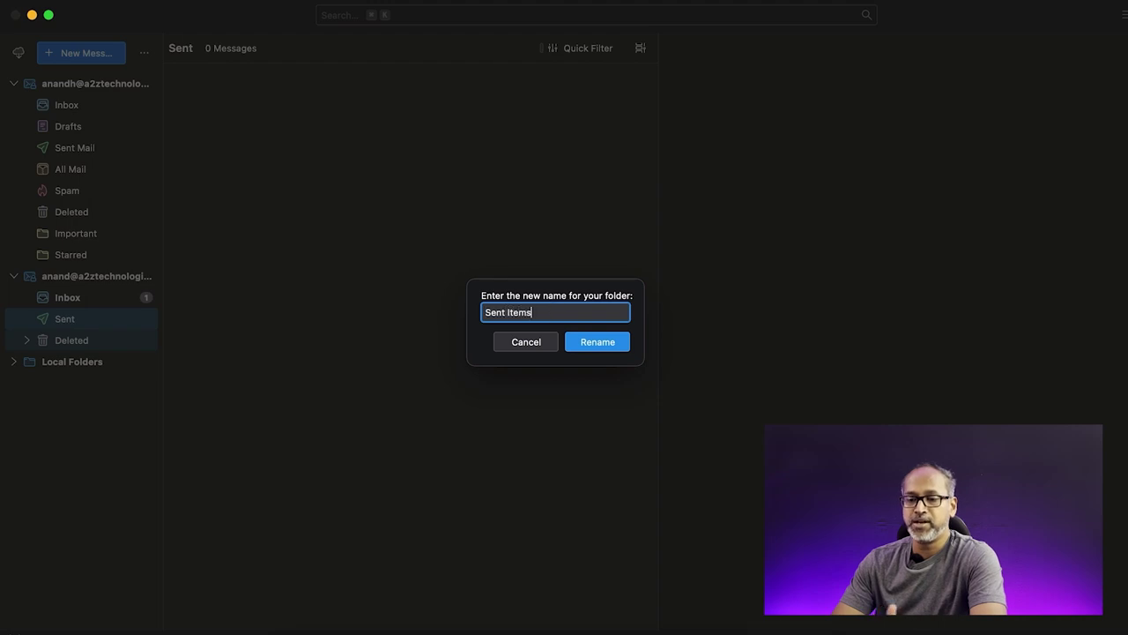
pyautogui.press('Return')
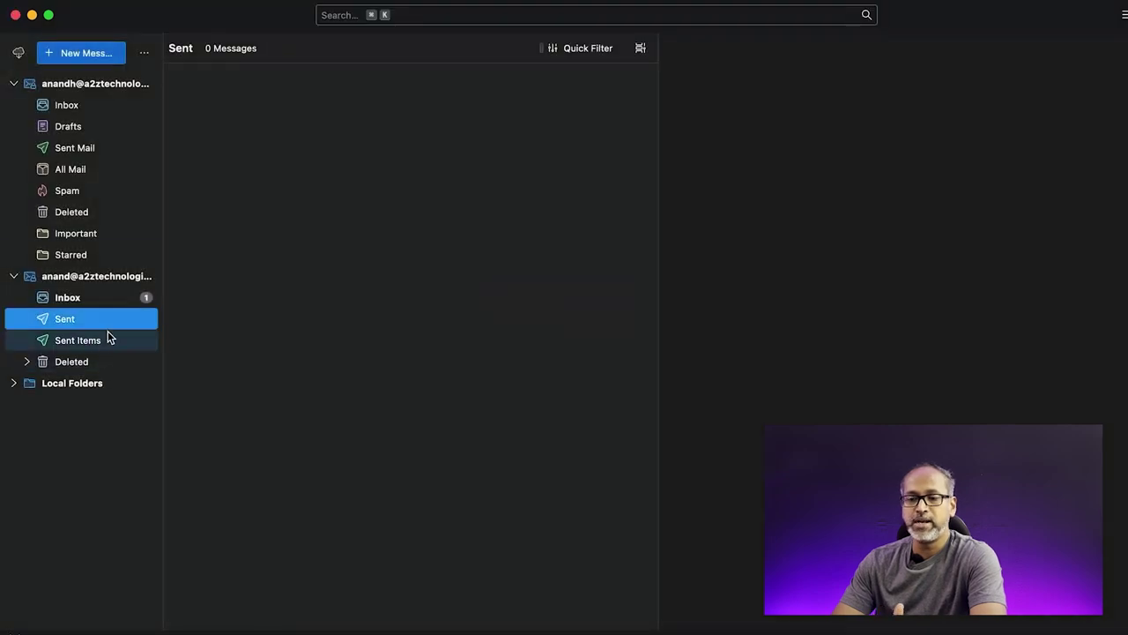
# - Delete the leftover Sent folder and confirm the deletion
pyautogui.rightClick(95, 318)
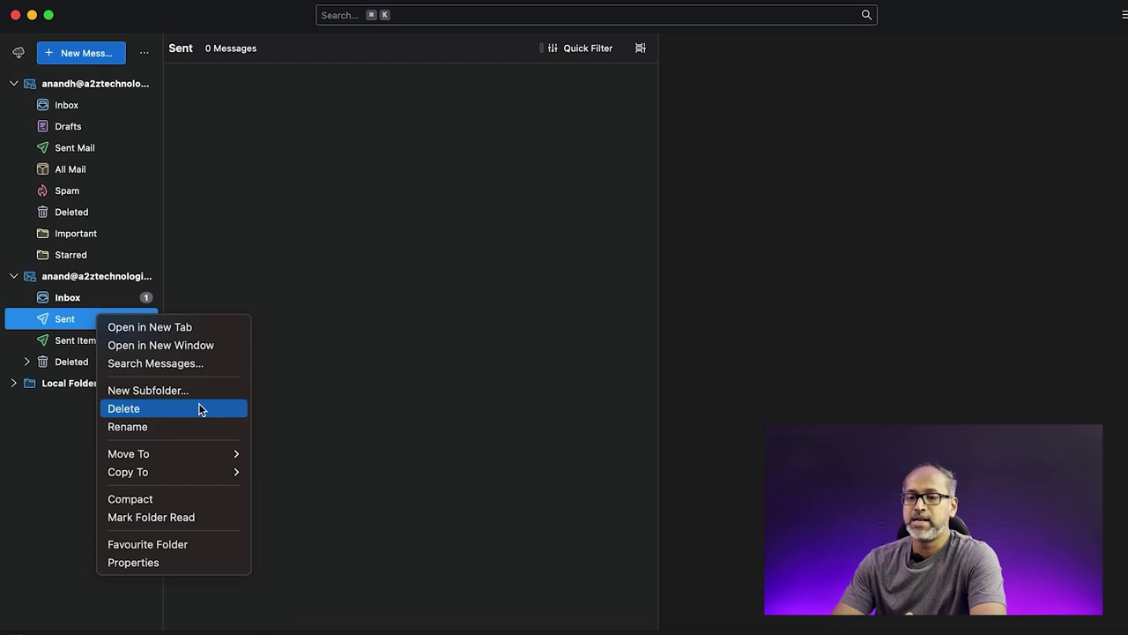
pyautogui.click(199, 406)
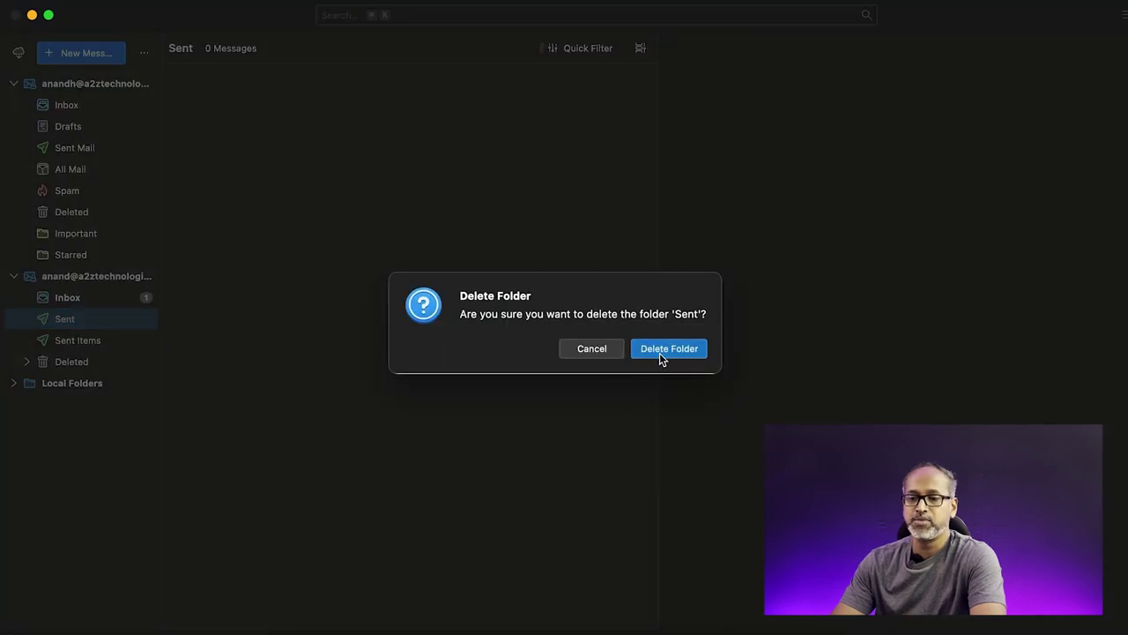
pyautogui.click(658, 353)
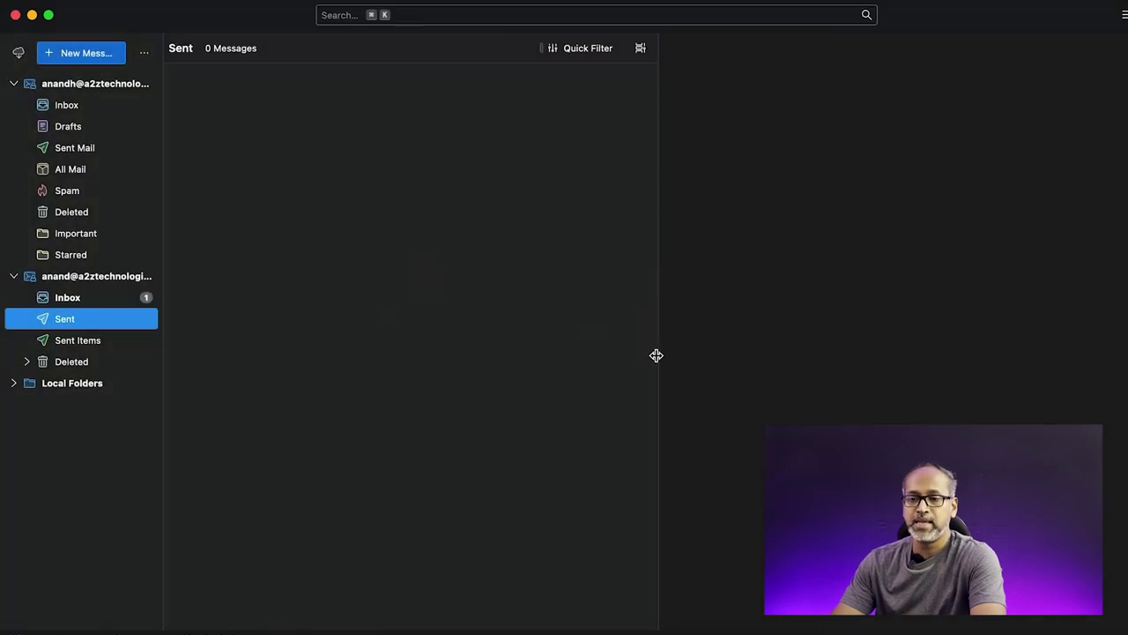
# - Drag both Gmail Sent Mail messages into the Microsoft 365 Sent Items folder, then open Sent Items
pyautogui.click(105, 150)
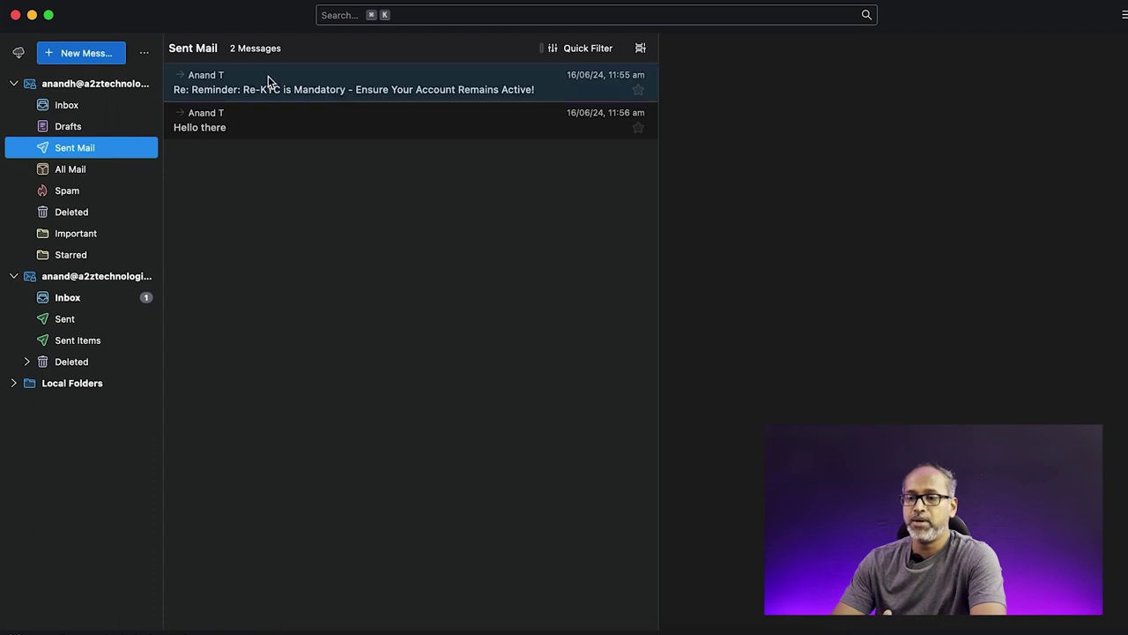
pyautogui.click(260, 114)
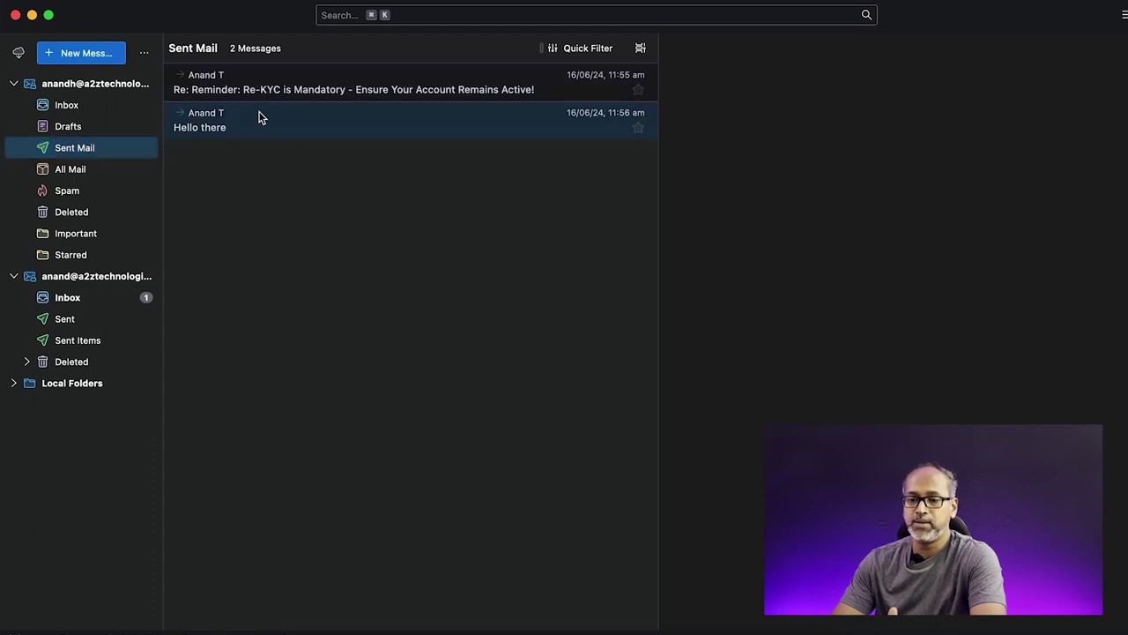
pyautogui.keyDown('shift'); pyautogui.click(239, 89); pyautogui.keyUp('shift')
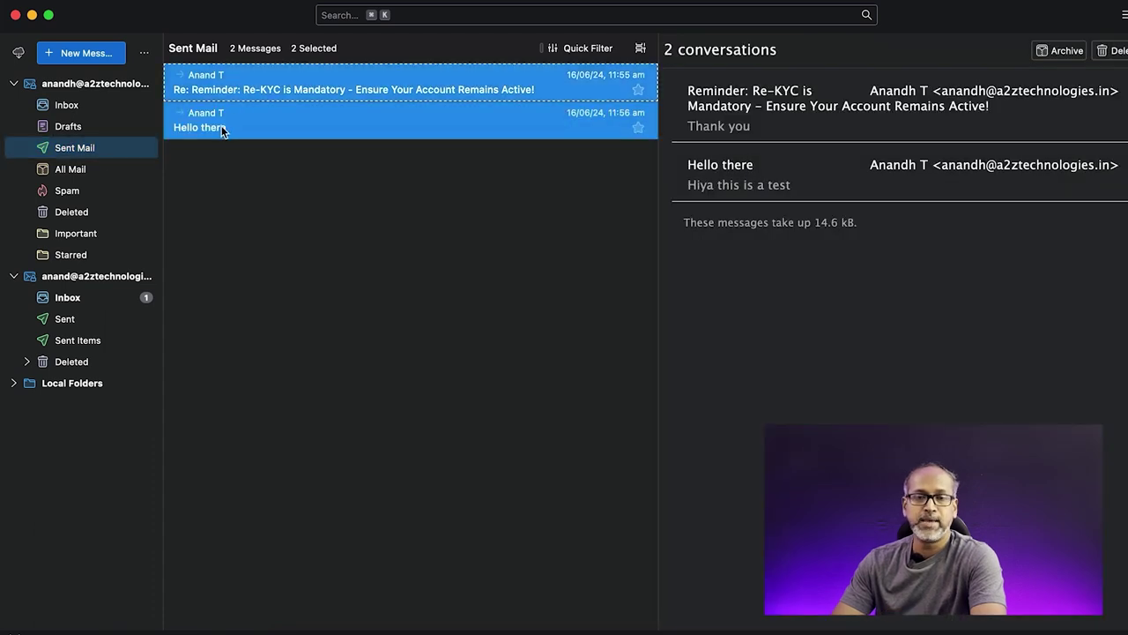
pyautogui.moveTo(216, 126); pyautogui.dragTo(100, 343)
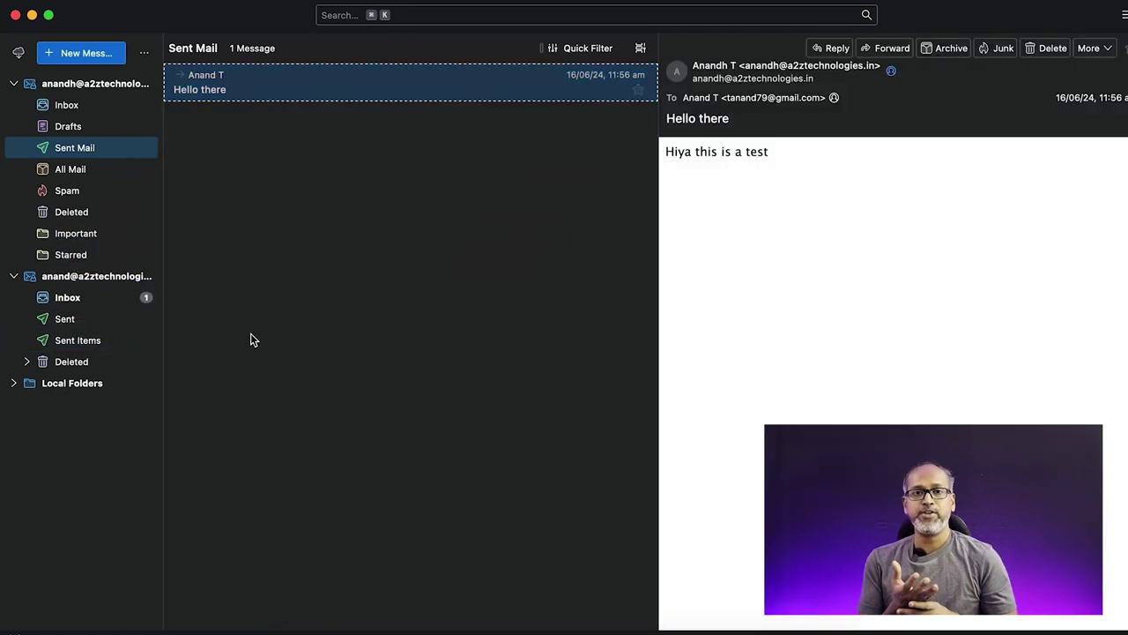
pyautogui.click(88, 342)
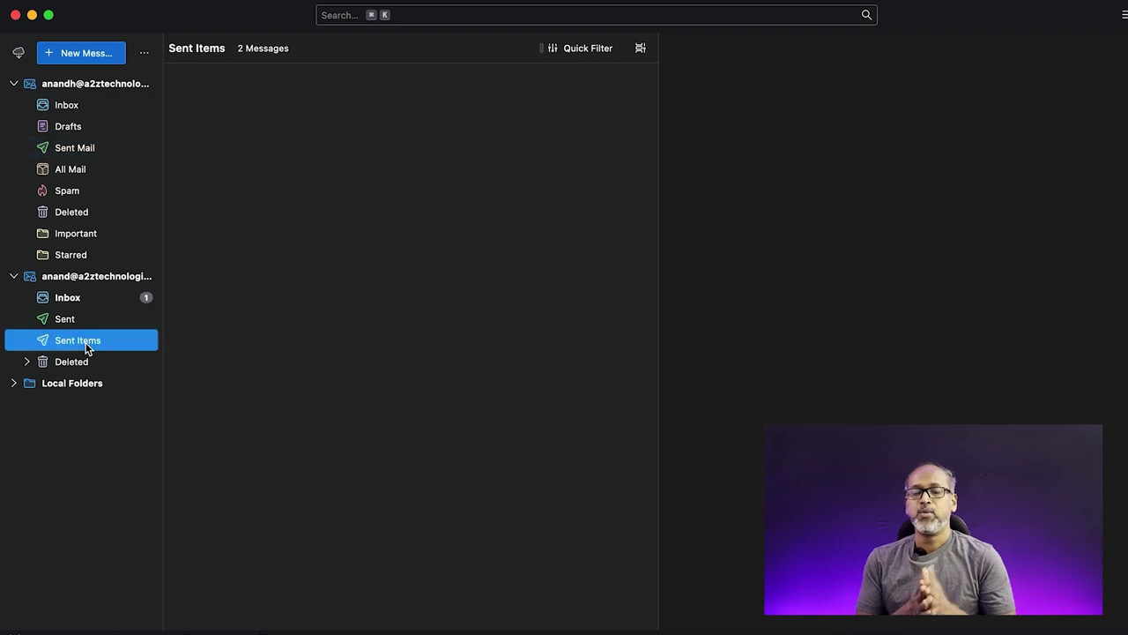